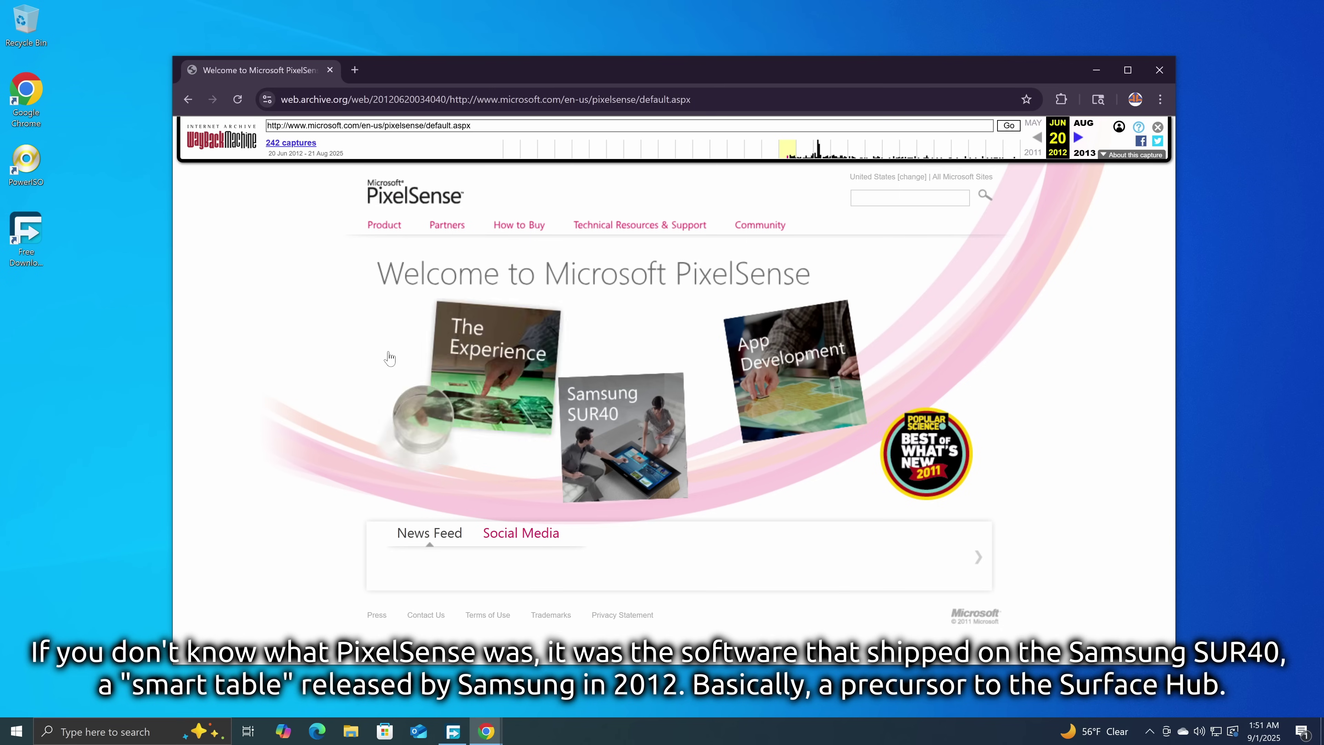
# Flip open and close The PixelSense Experience info card twice on the archived PixelSense page.
pyautogui.click(449, 374)
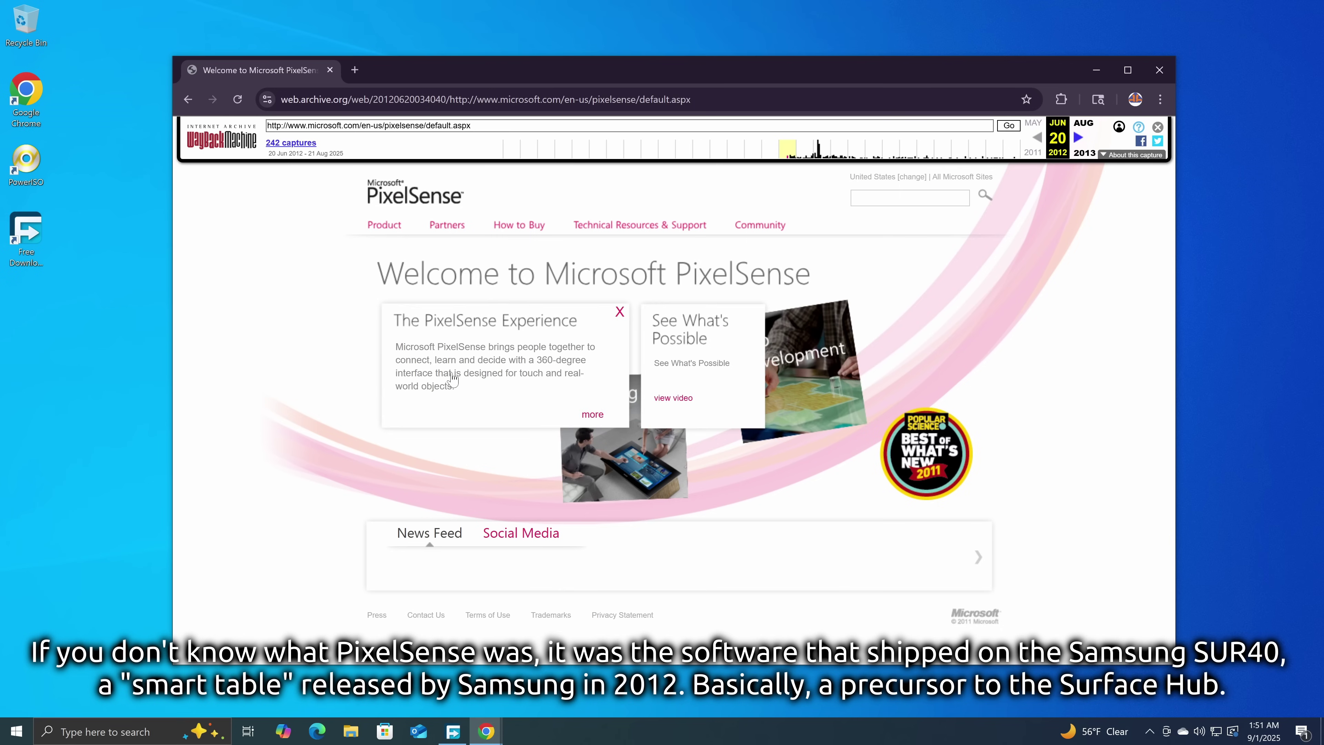
pyautogui.click(619, 311)
pyautogui.click(549, 339)
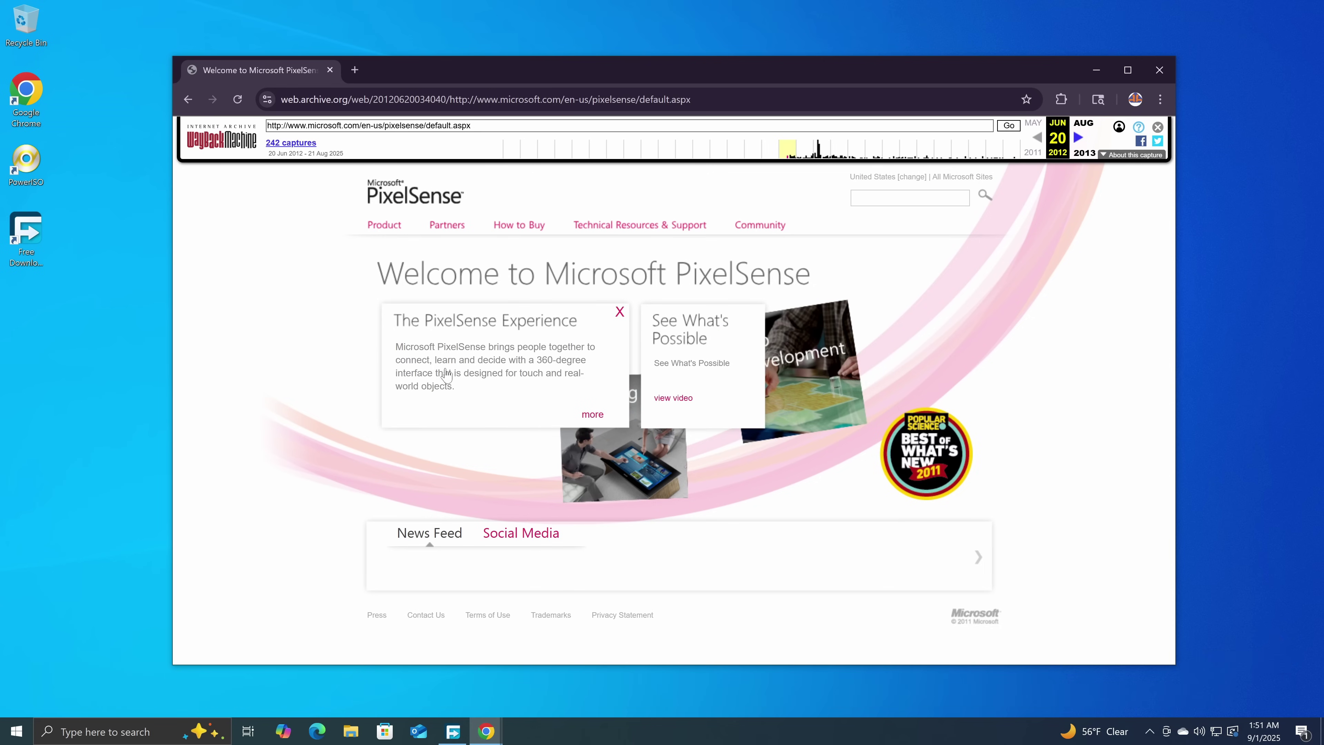
pyautogui.click(620, 312)
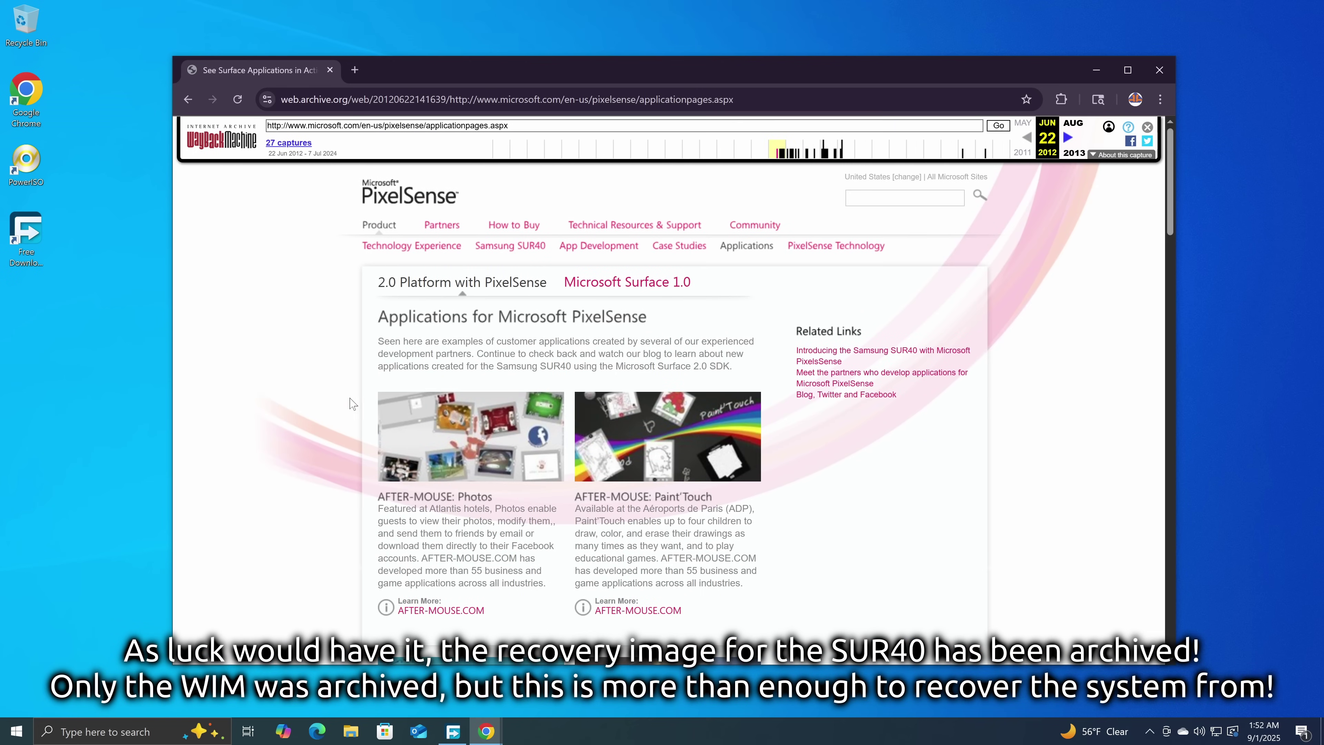
# Return to the SUR40-recovery item page and browse through its screenshots.
pyautogui.click(335, 68)
pyautogui.click(485, 731)
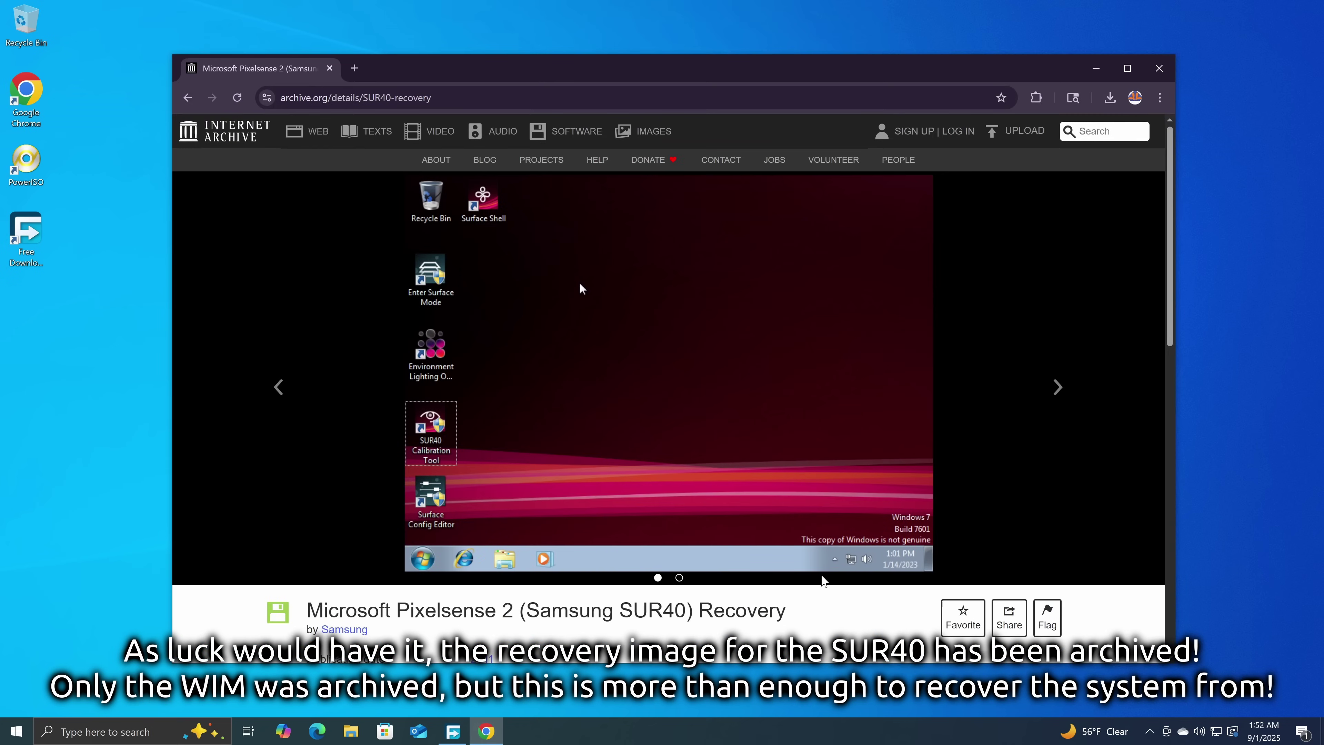
pyautogui.scroll(-8, 777, 579)
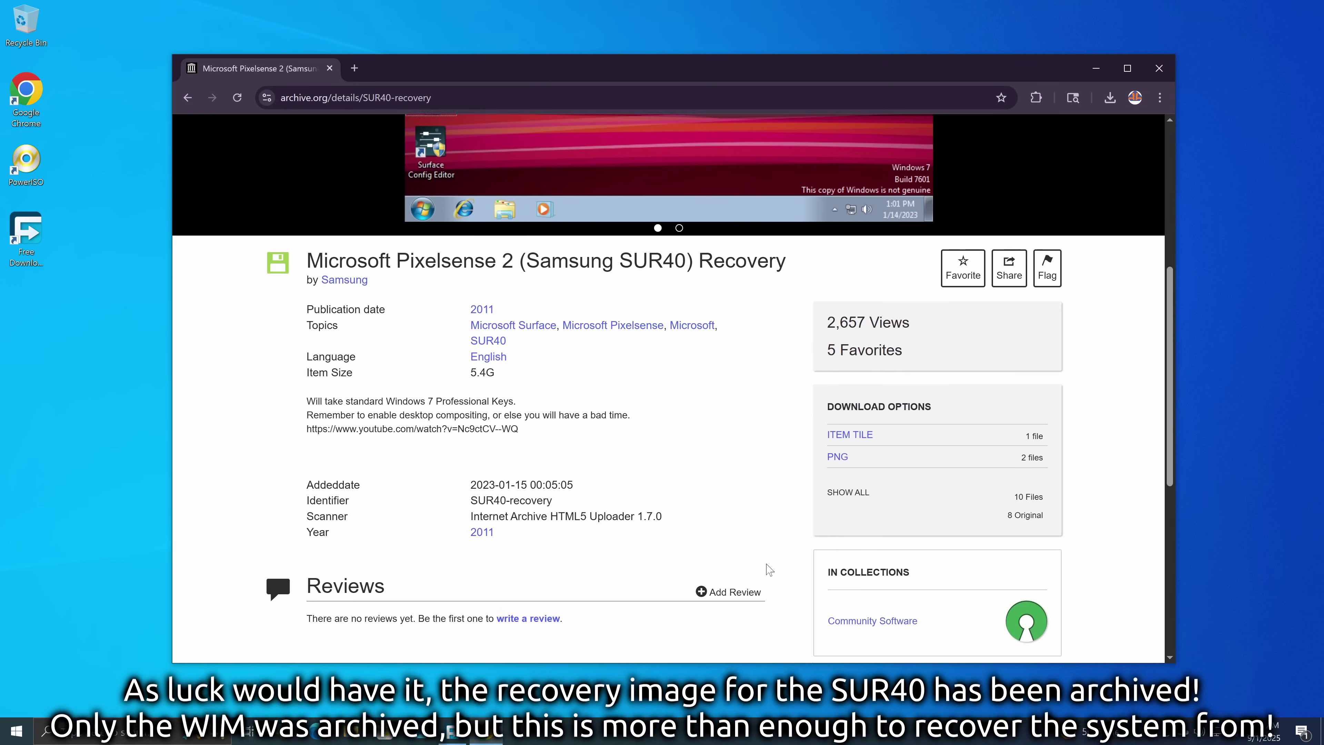
pyautogui.scroll(8, 767, 557)
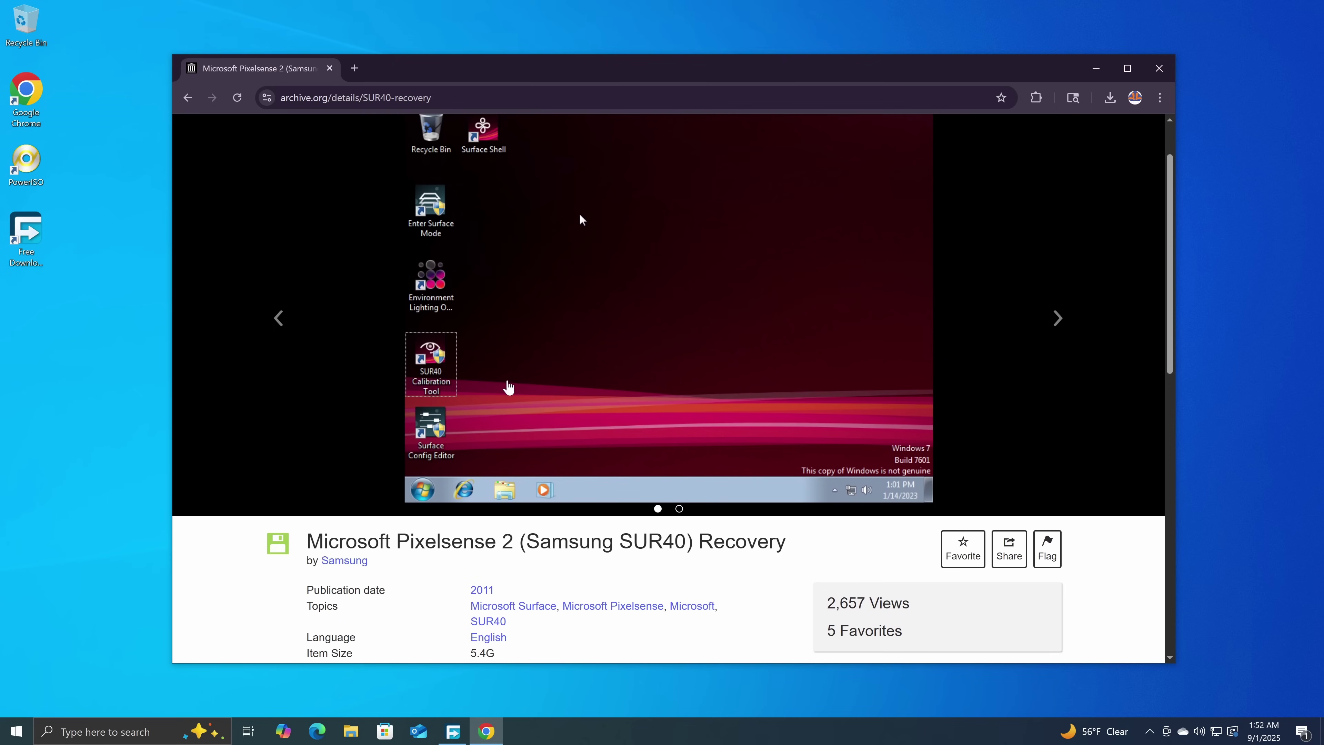
pyautogui.click(1057, 388)
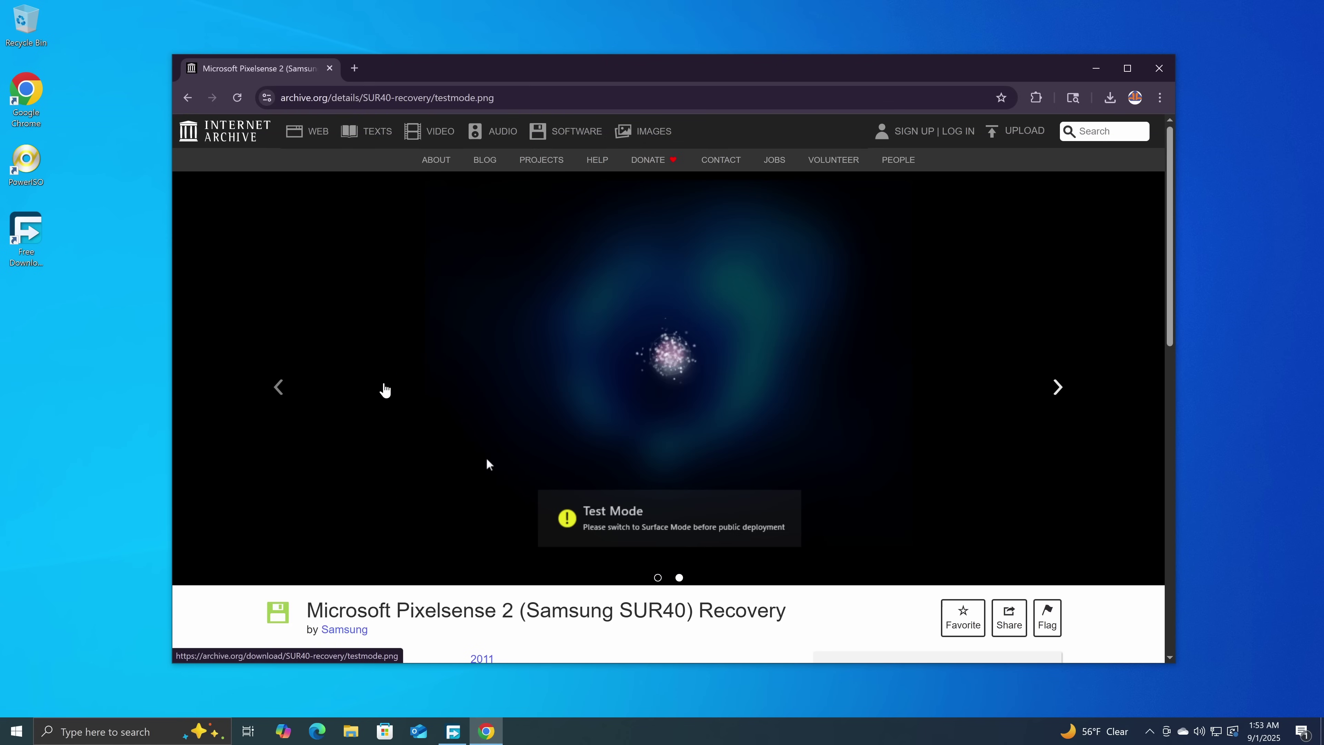
pyautogui.click(276, 389)
# List all SUR40-recovery files and bring up the FactoryImage-install.wim link's context menu.
pyautogui.scroll(-4, 579, 282)
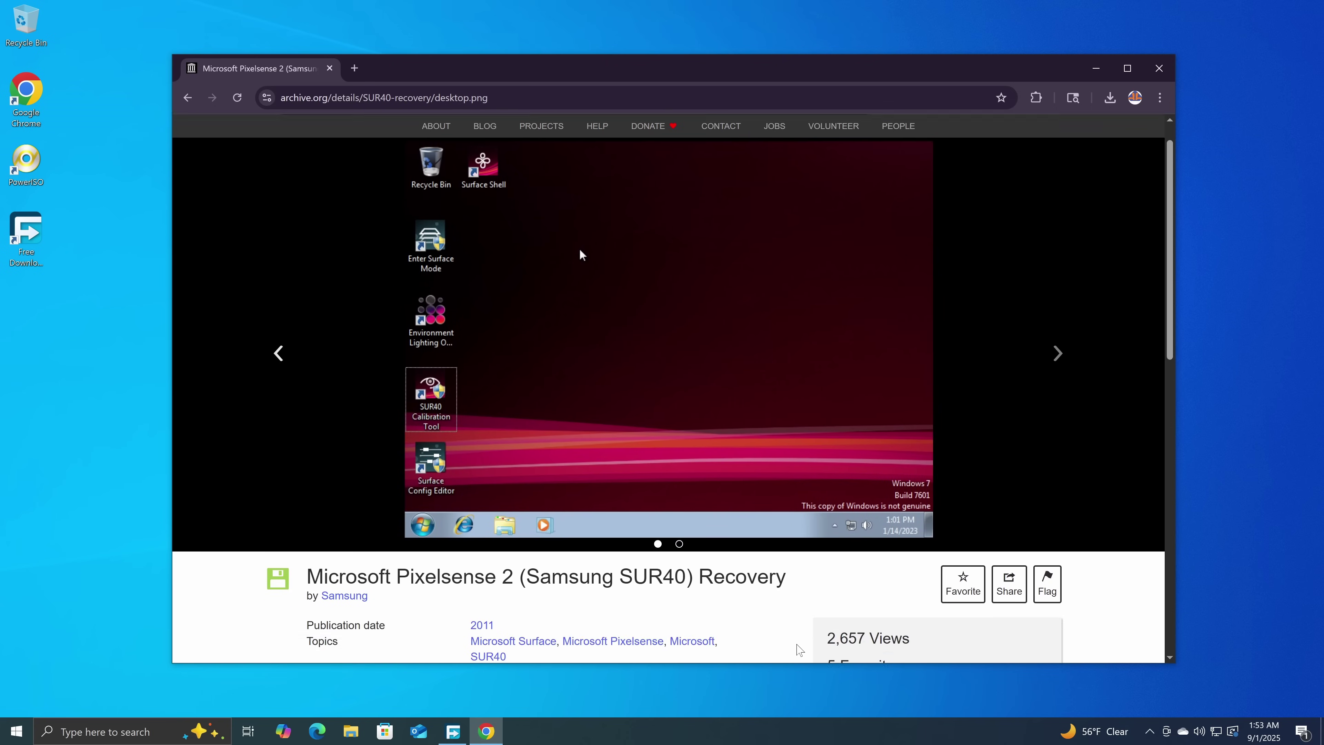
pyautogui.click(846, 636)
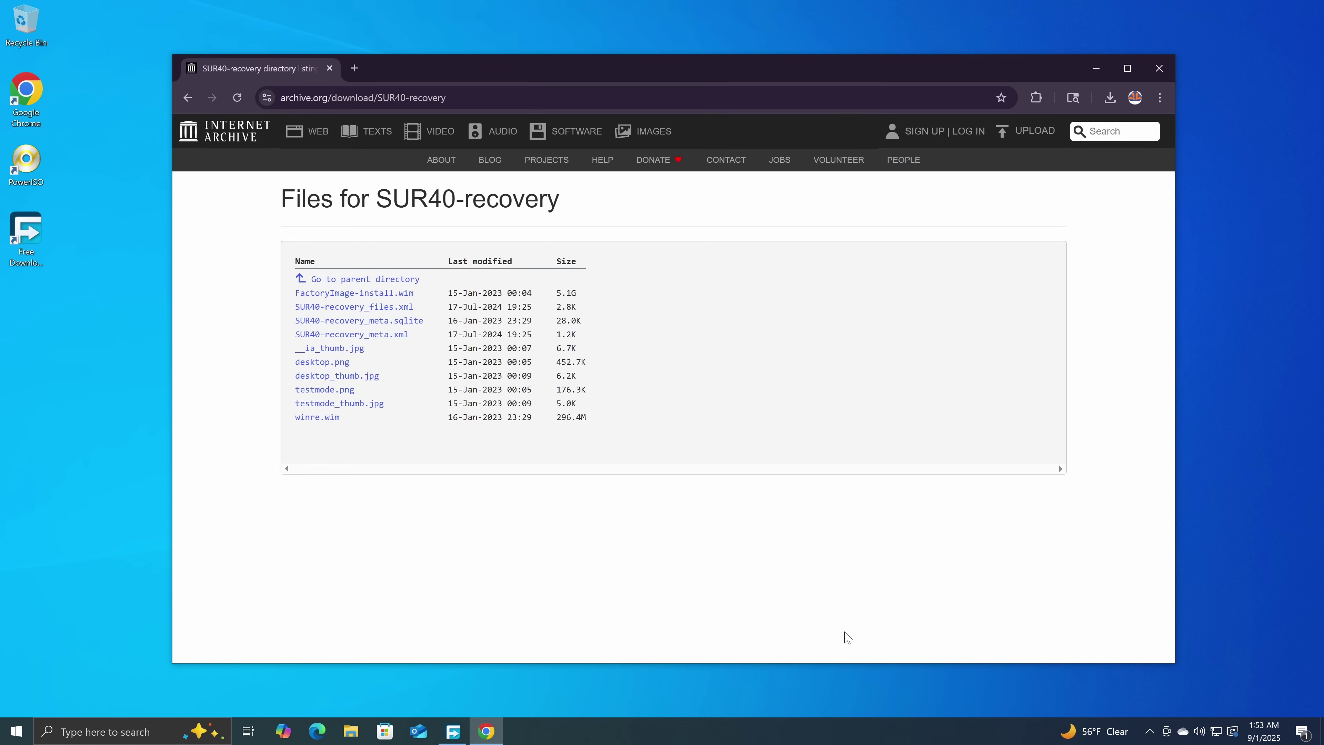
pyautogui.rightClick(361, 293)
# Copy the FactoryImage-install.wim link and download the 5.09 GB file with Free Download Manager.
pyautogui.click(396, 396)
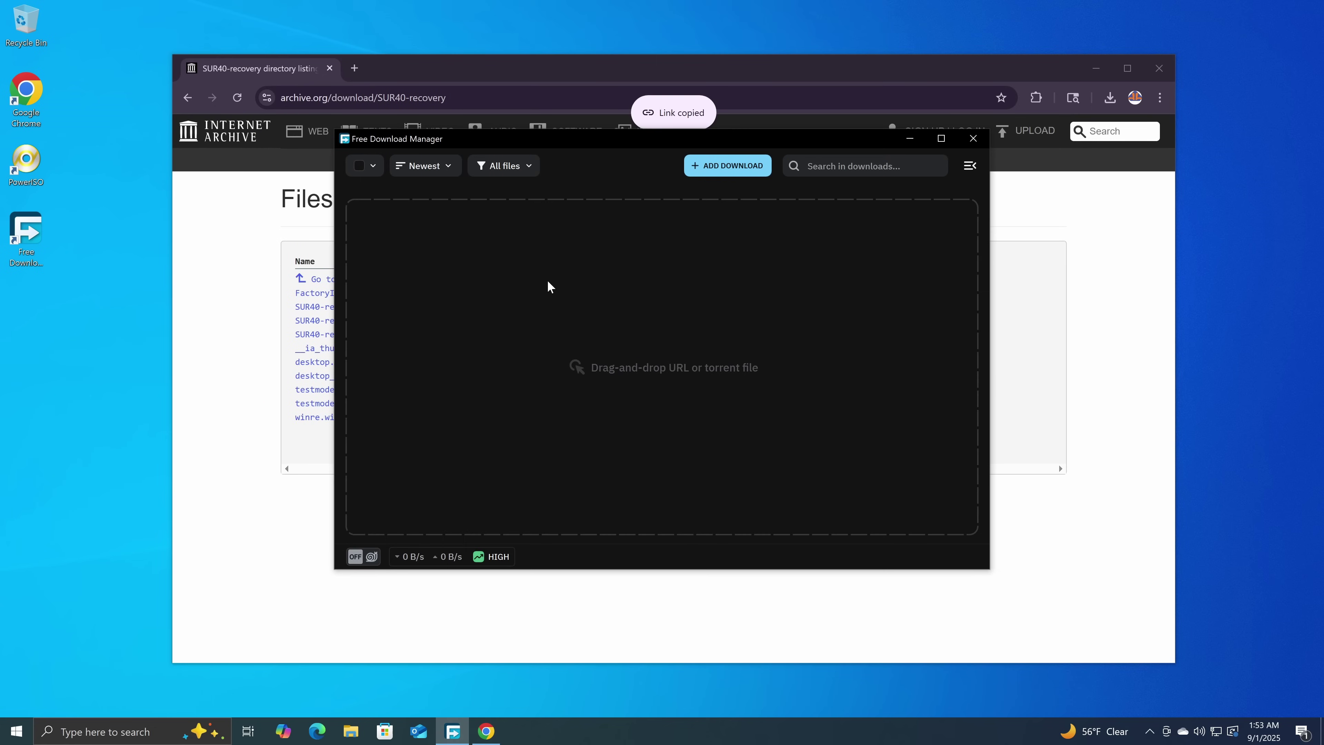
pyautogui.click(721, 167)
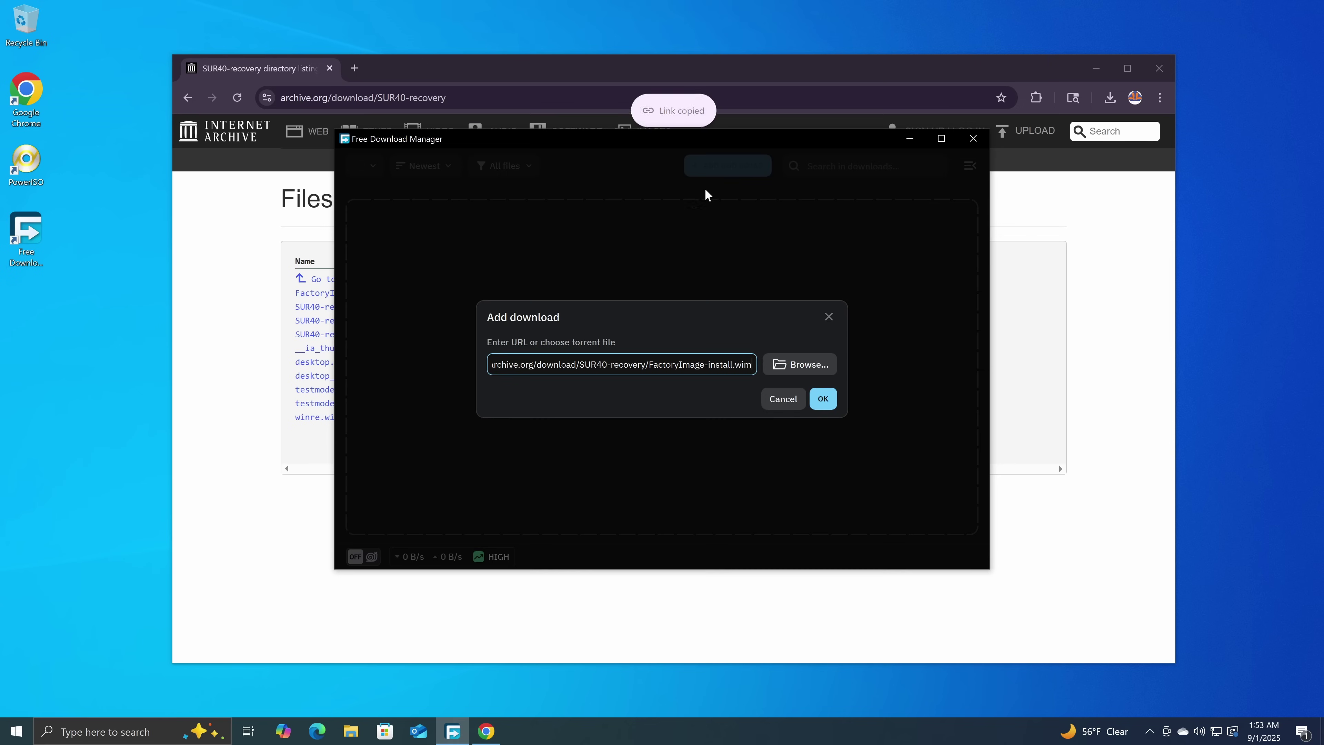
pyautogui.click(823, 398)
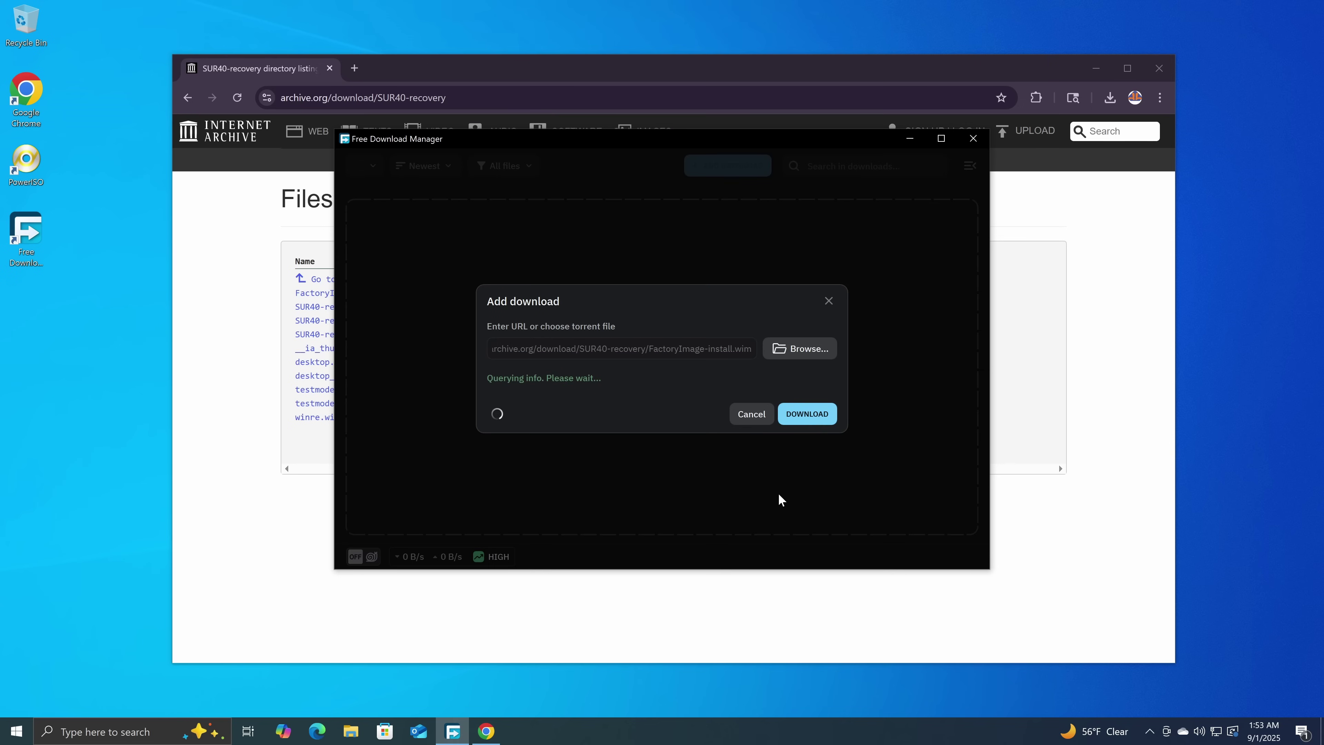
pyautogui.click(807, 431)
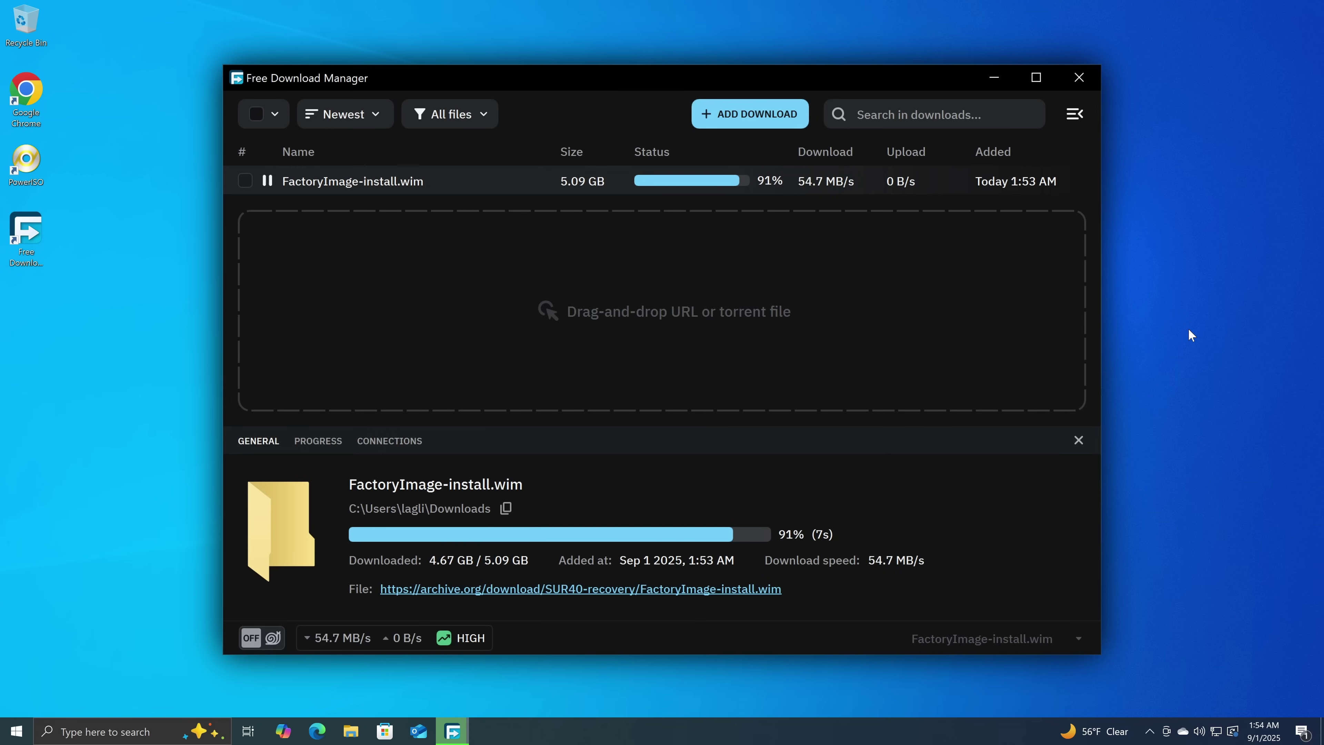
pyautogui.hotkey('ctrl', '-')
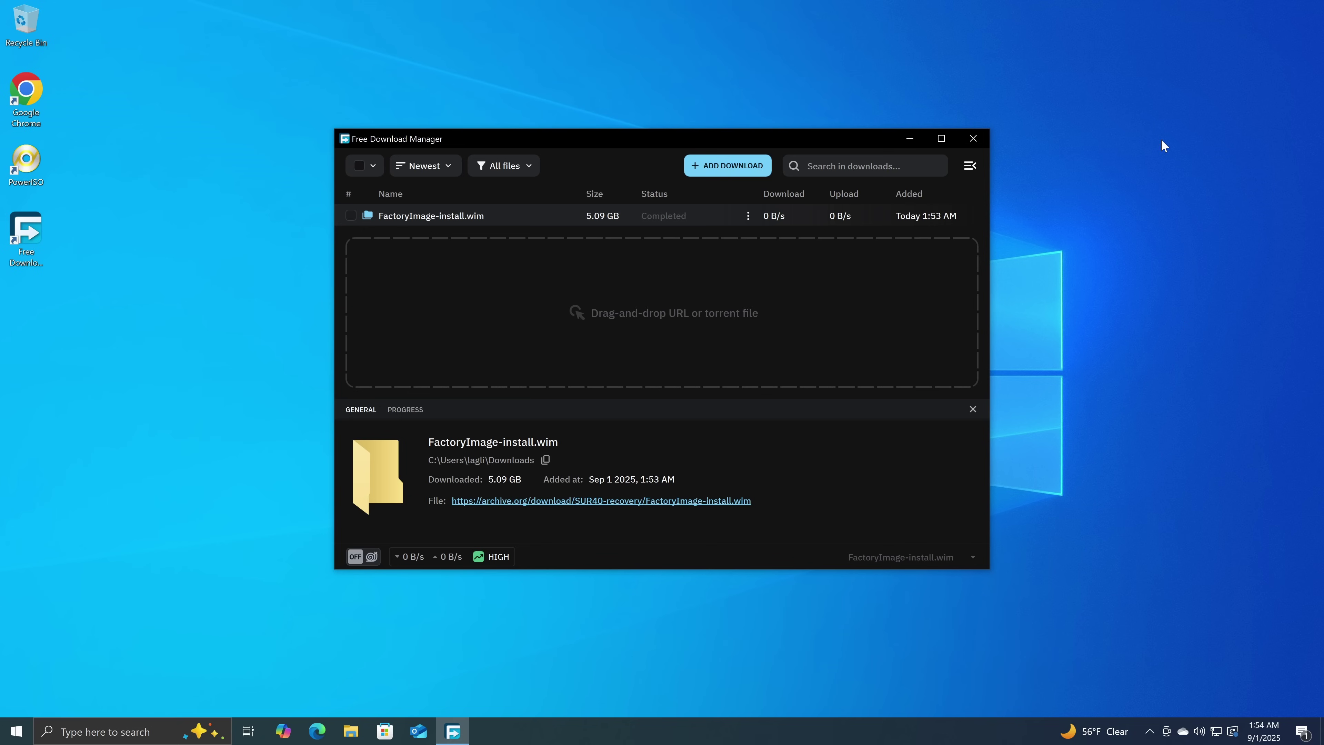
# Close Free Download Manager and inspect FactoryImage-install.wim in the Downloads folder.
pyautogui.click(974, 138)
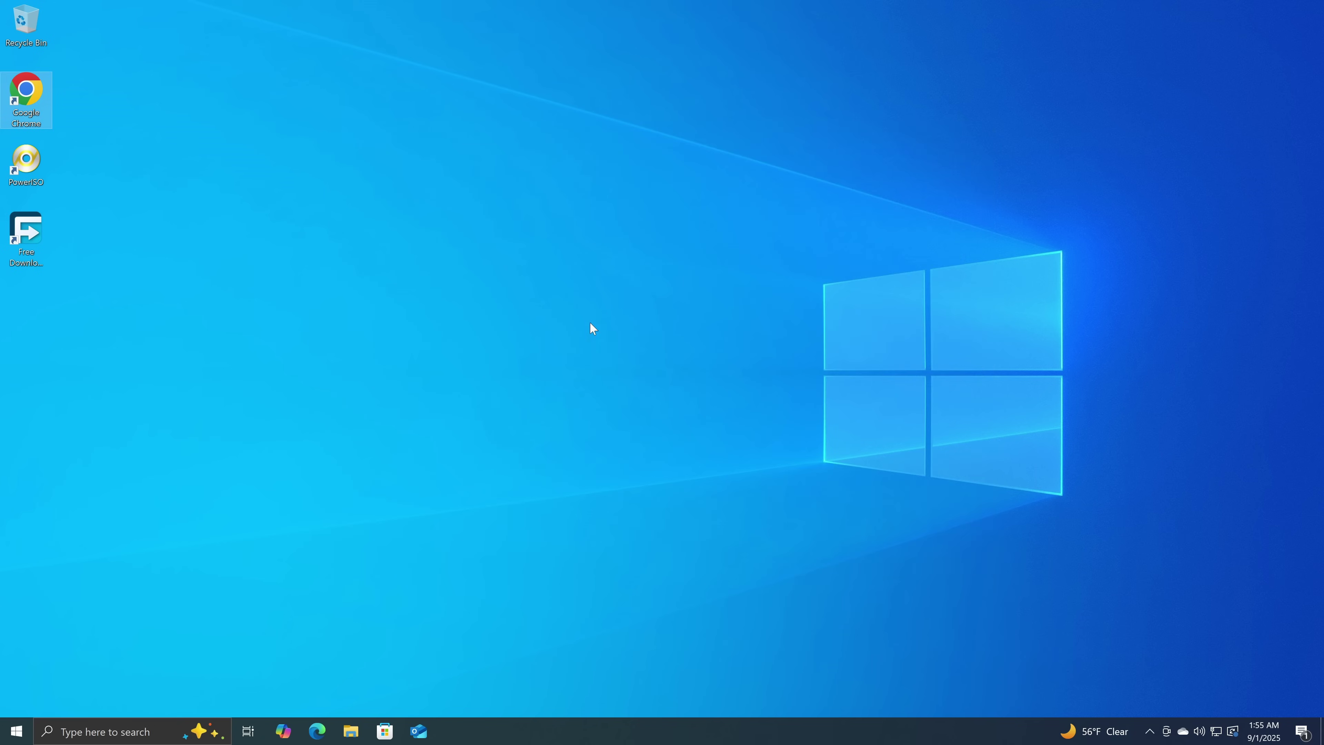
pyautogui.click(350, 730)
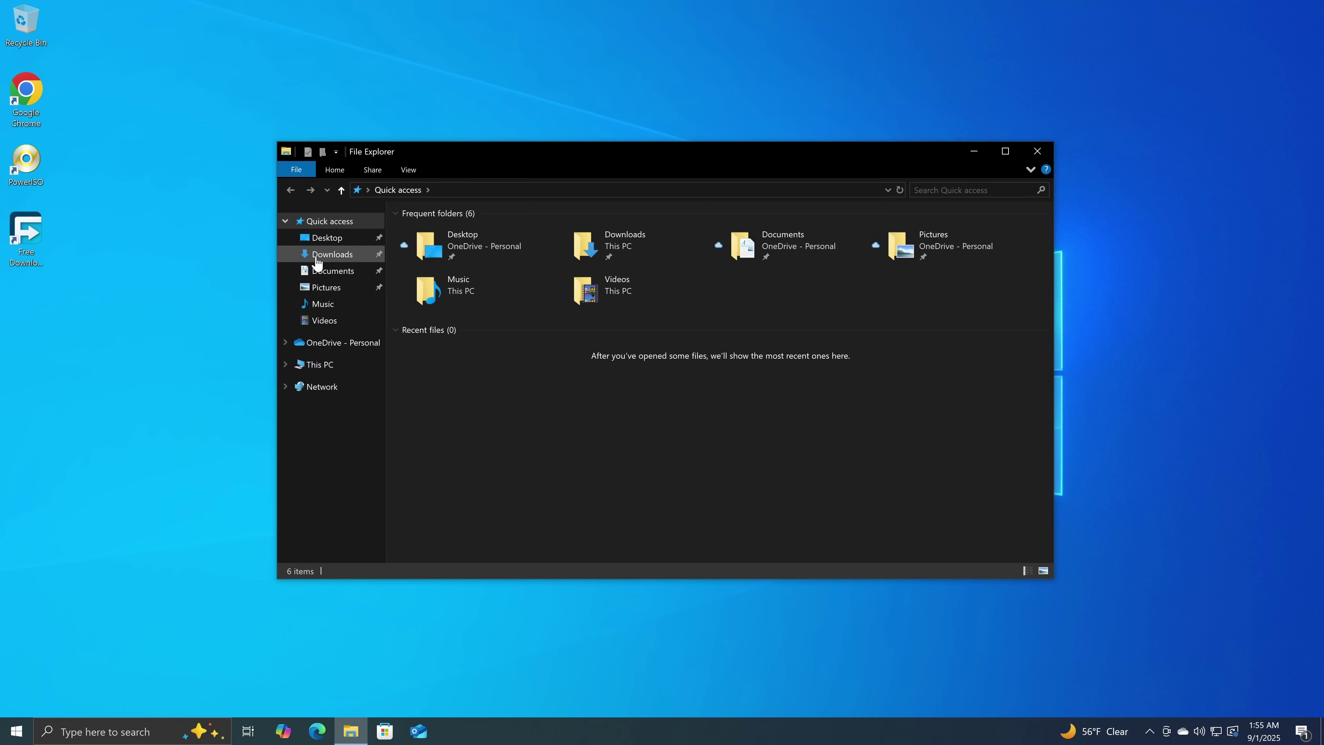
pyautogui.click(319, 256)
pyautogui.click(458, 249)
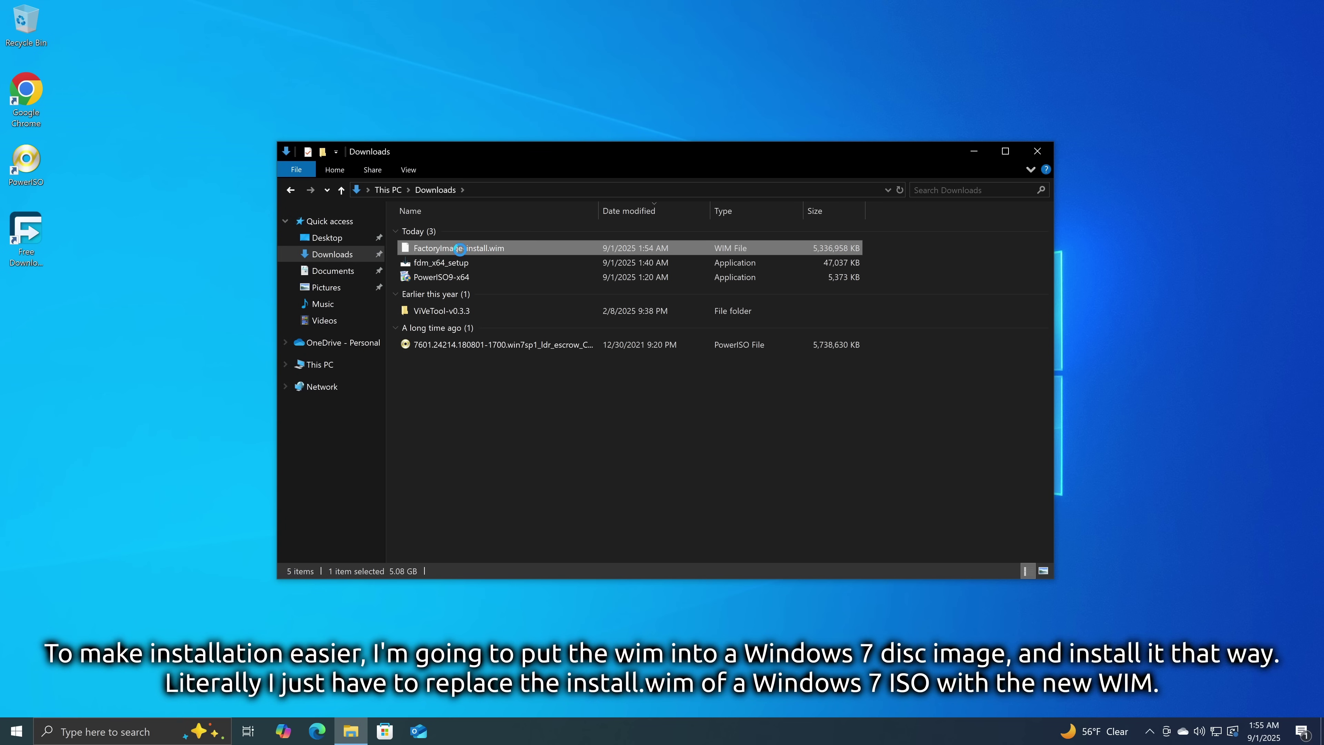
pyautogui.rightClick(460, 249)
pyautogui.click(430, 419)
# Open the Windows 7 ISO from Downloads in PowerISO.
pyautogui.click(474, 346)
pyautogui.rightClick(465, 345)
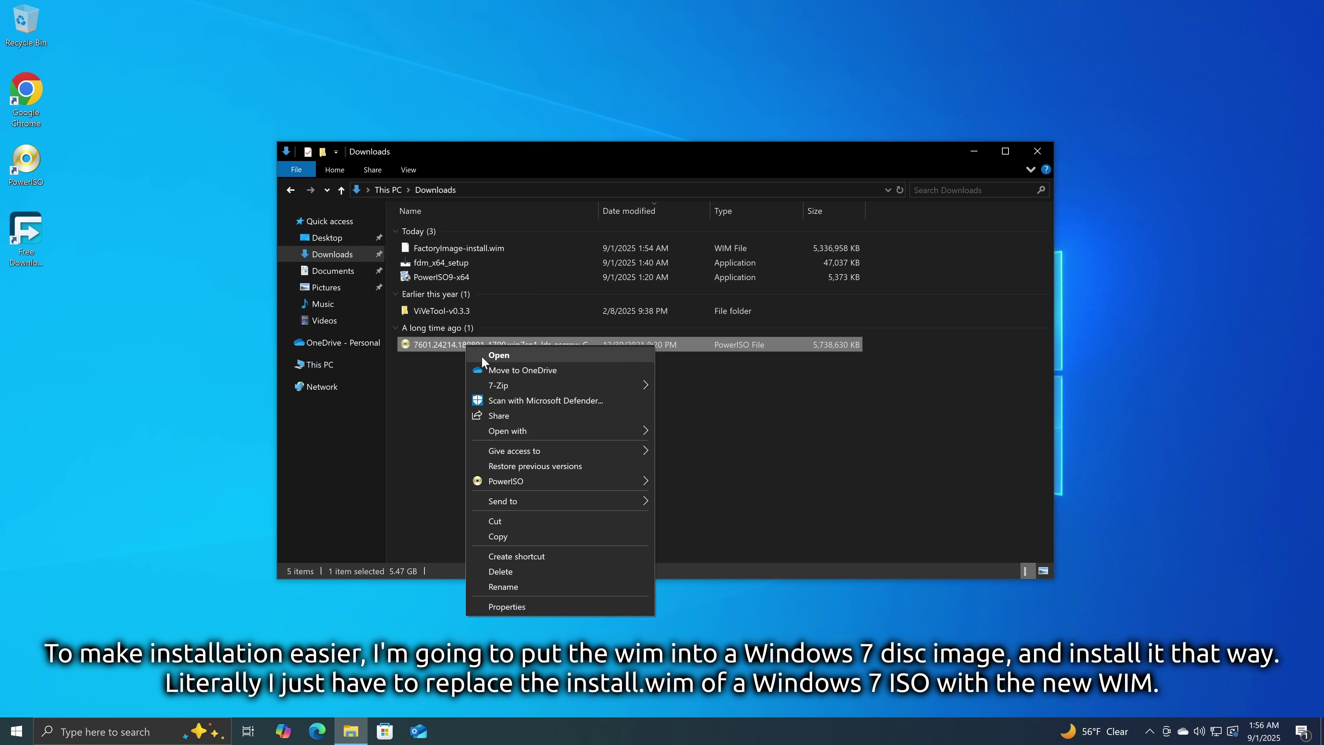
pyautogui.moveTo(563, 481)
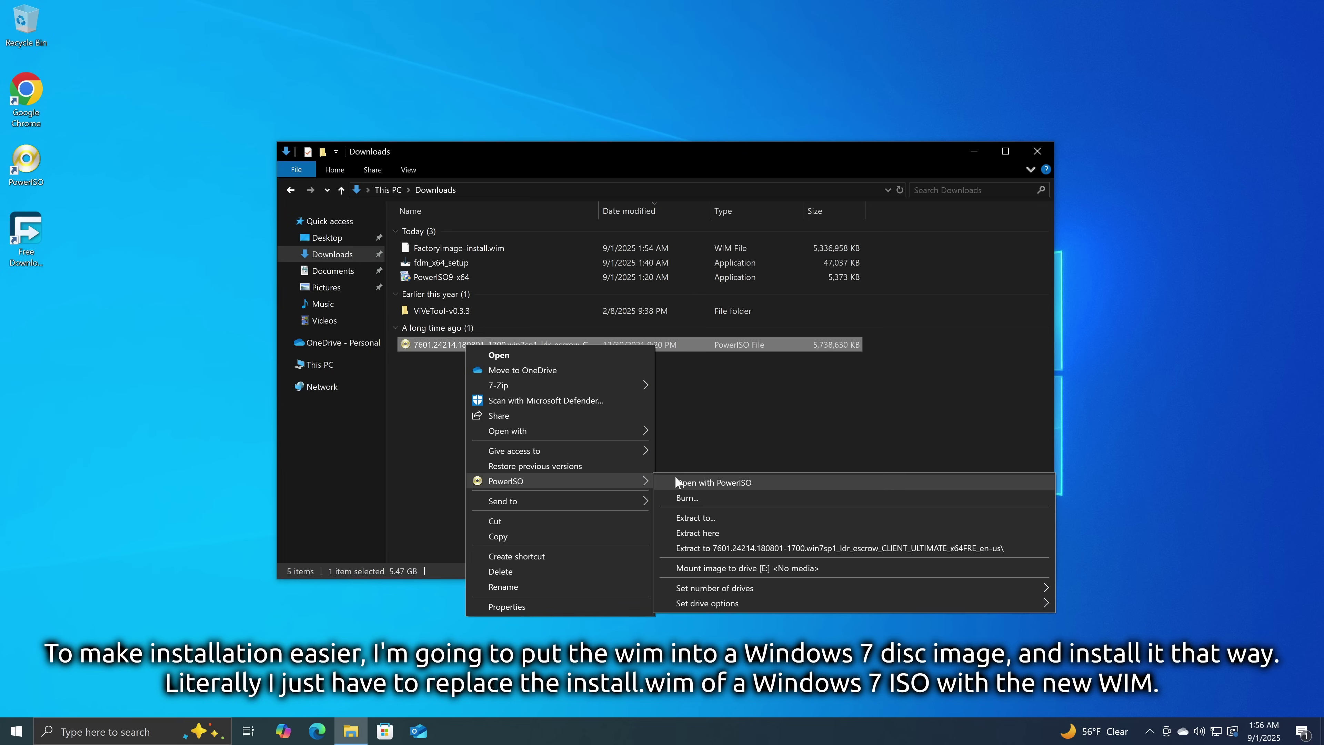
pyautogui.click(676, 477)
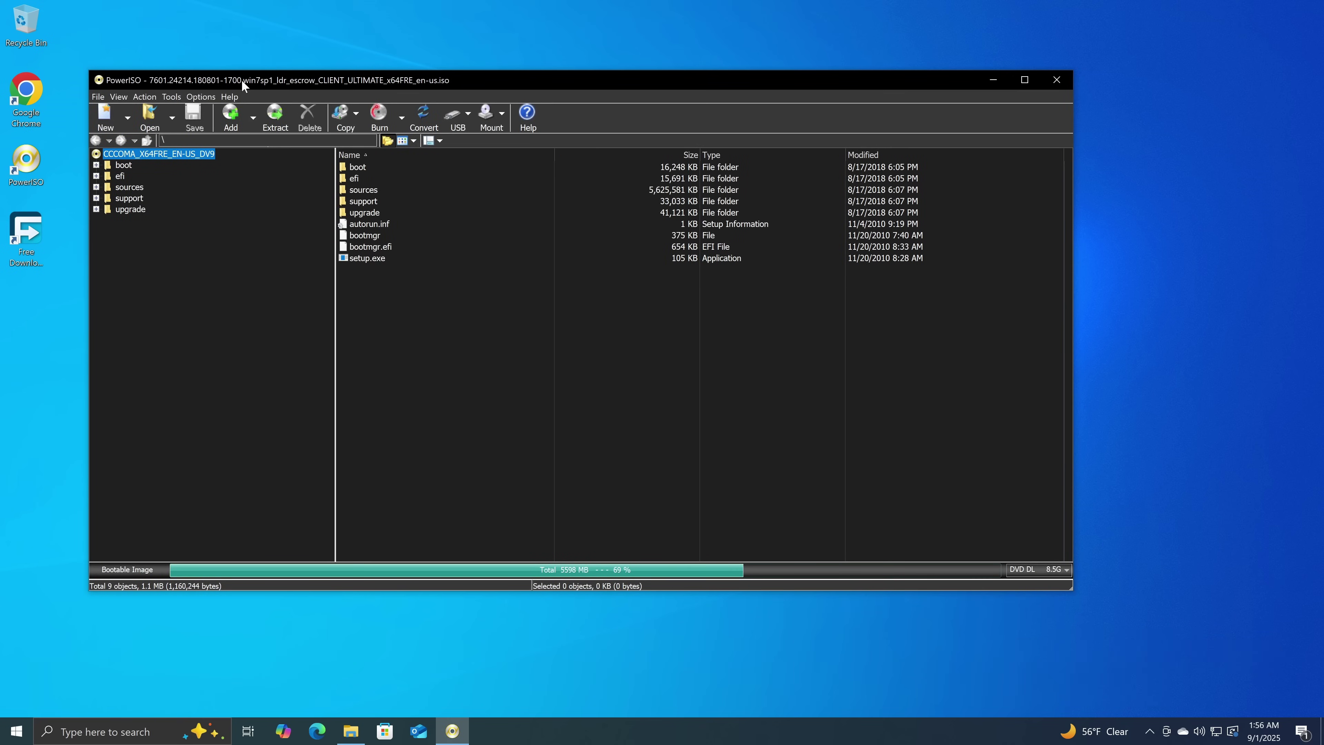
# Delete the original install.wim from the ISO's sources folder.
pyautogui.moveTo(241, 79); pyautogui.dragTo(483, 141)
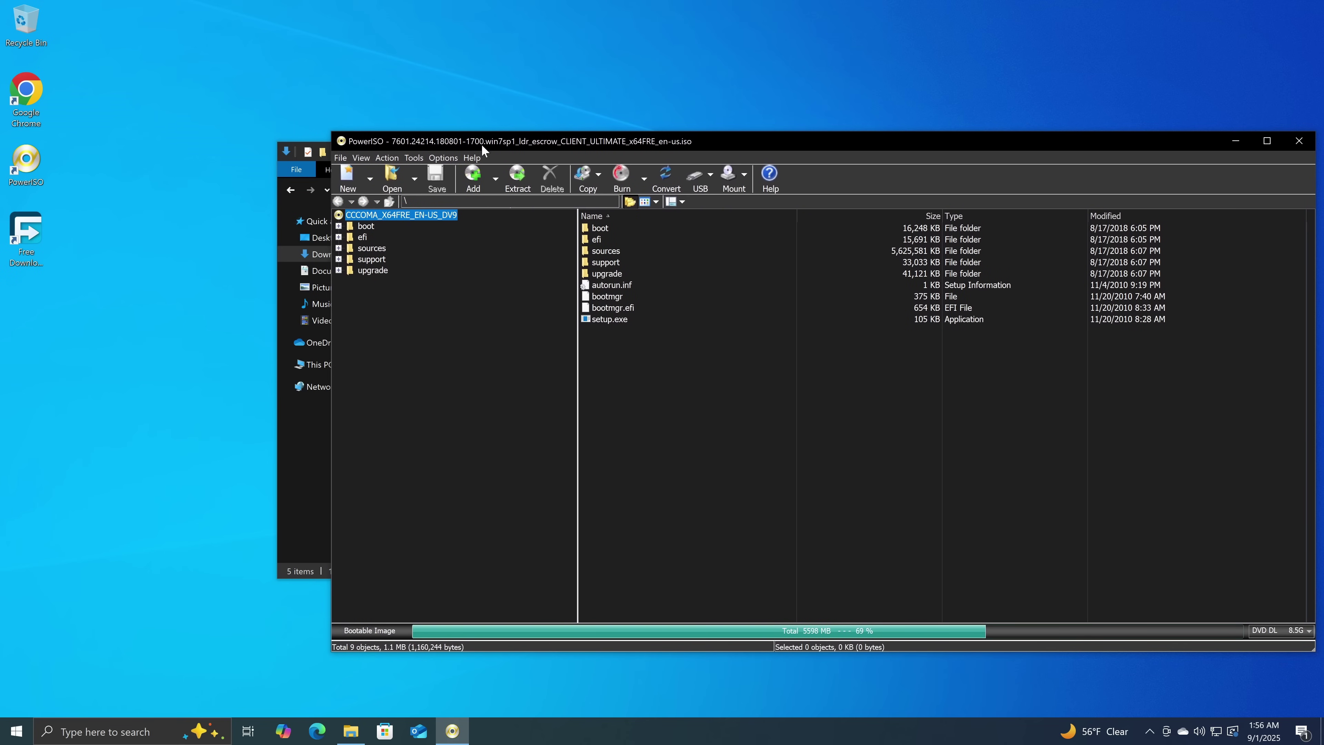
pyautogui.click(588, 252)
pyautogui.press('Return')
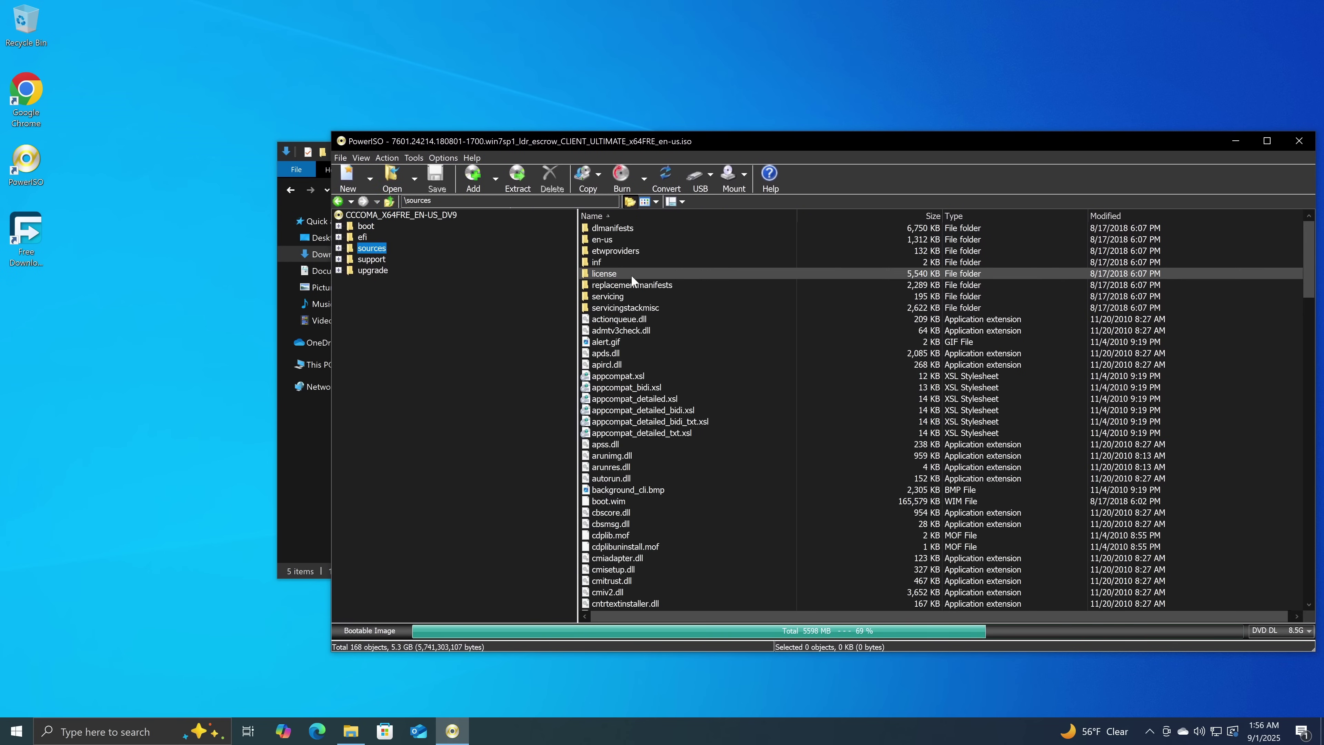
pyautogui.scroll(-19, 635, 327)
pyautogui.click(636, 340)
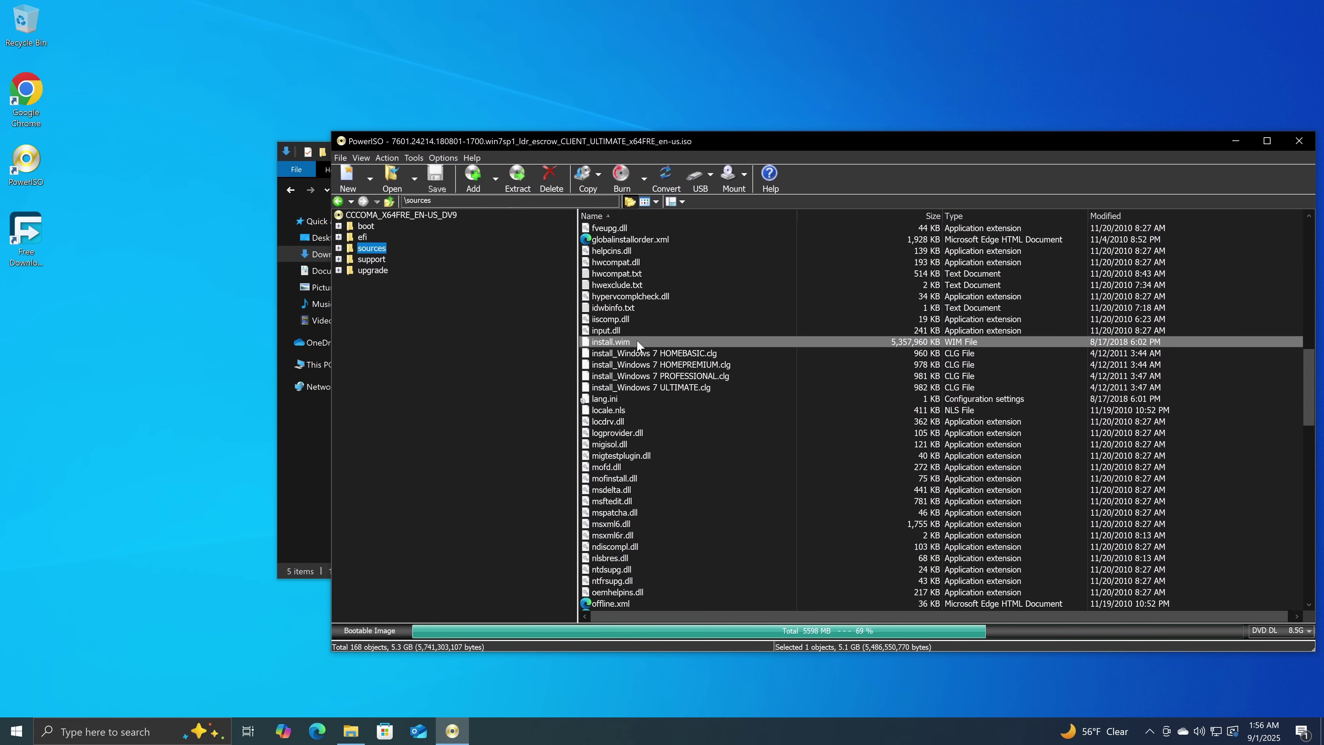
pyautogui.rightClick(636, 340)
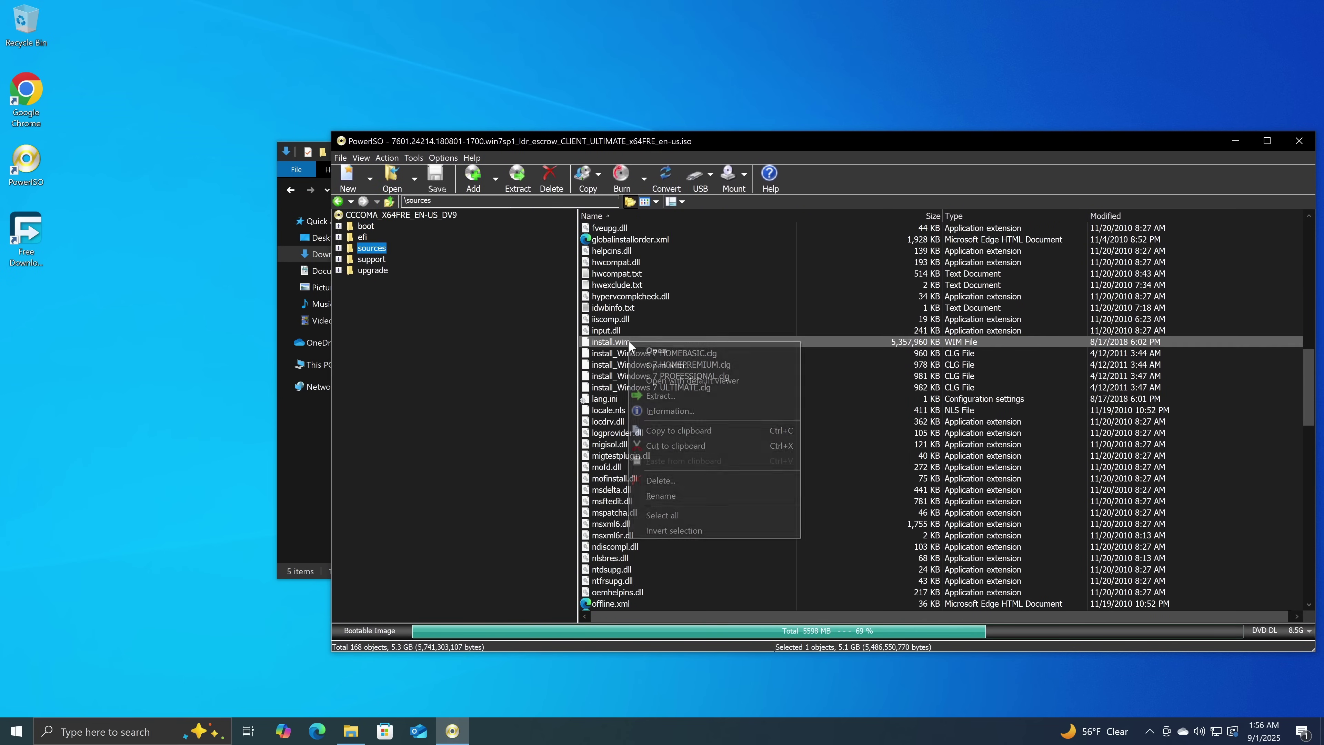
pyautogui.click(669, 481)
pyautogui.click(829, 428)
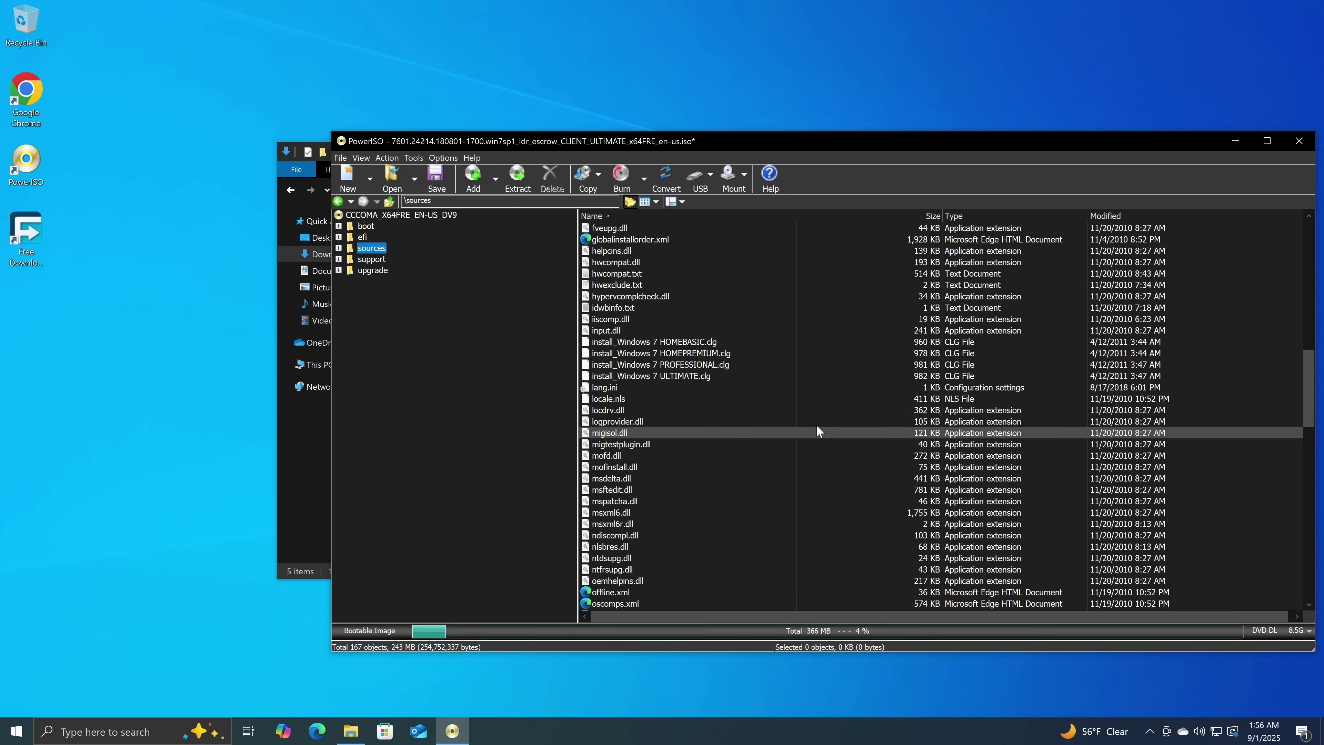
# Drag FactoryImage-install.wim from Downloads into the ISO's sources folder.
pyautogui.click(323, 443)
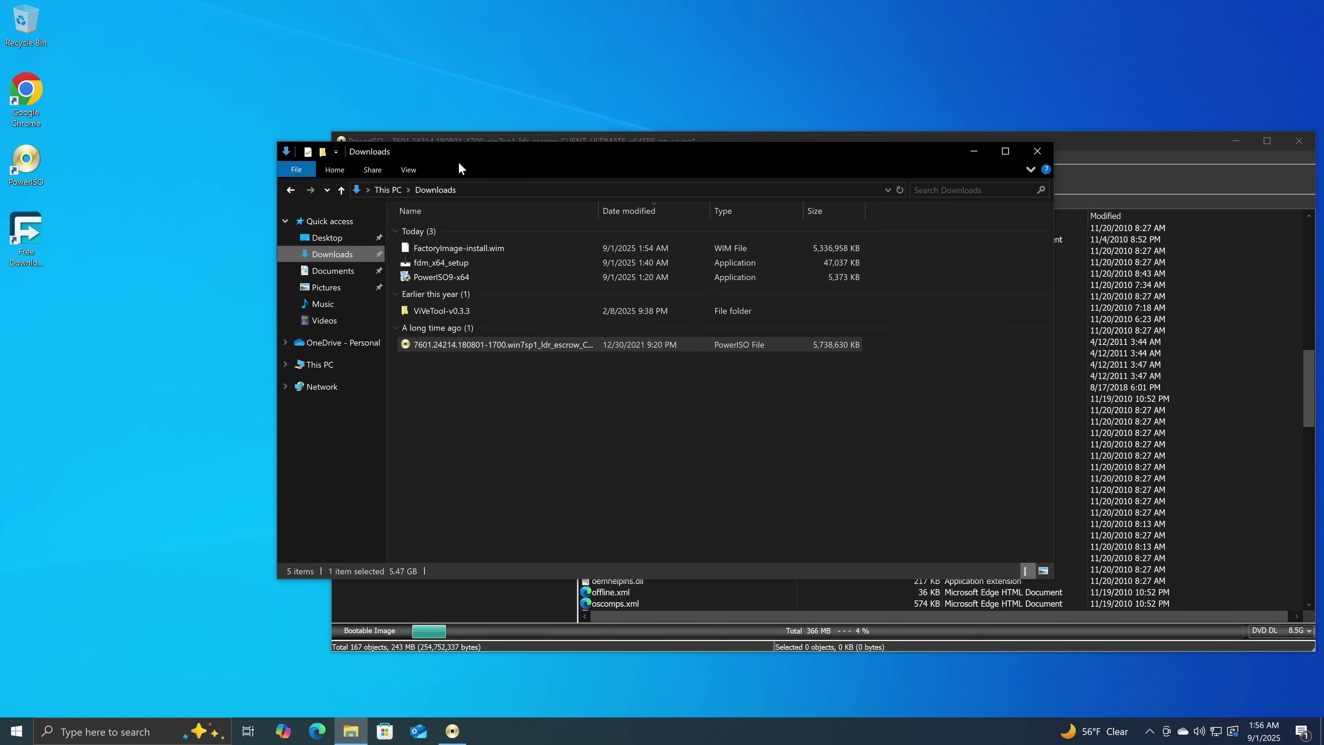
pyautogui.moveTo(458, 162); pyautogui.dragTo(196, 87)
pyautogui.moveTo(178, 174); pyautogui.dragTo(1222, 386)
pyautogui.scroll(-15, 763, 411)
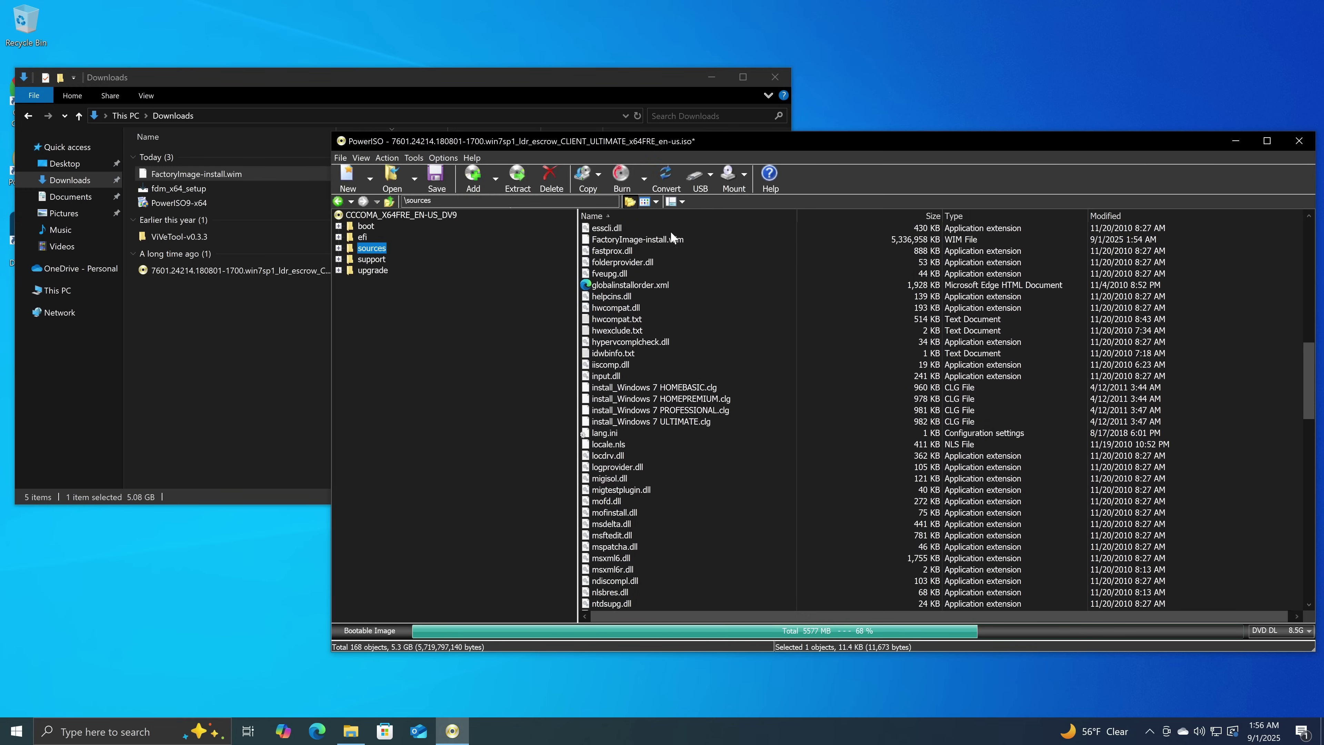
# Rename the added image to install.wim and save, overwriting the original ISO.
pyautogui.click(669, 239)
pyautogui.rightClick(669, 239)
pyautogui.click(714, 392)
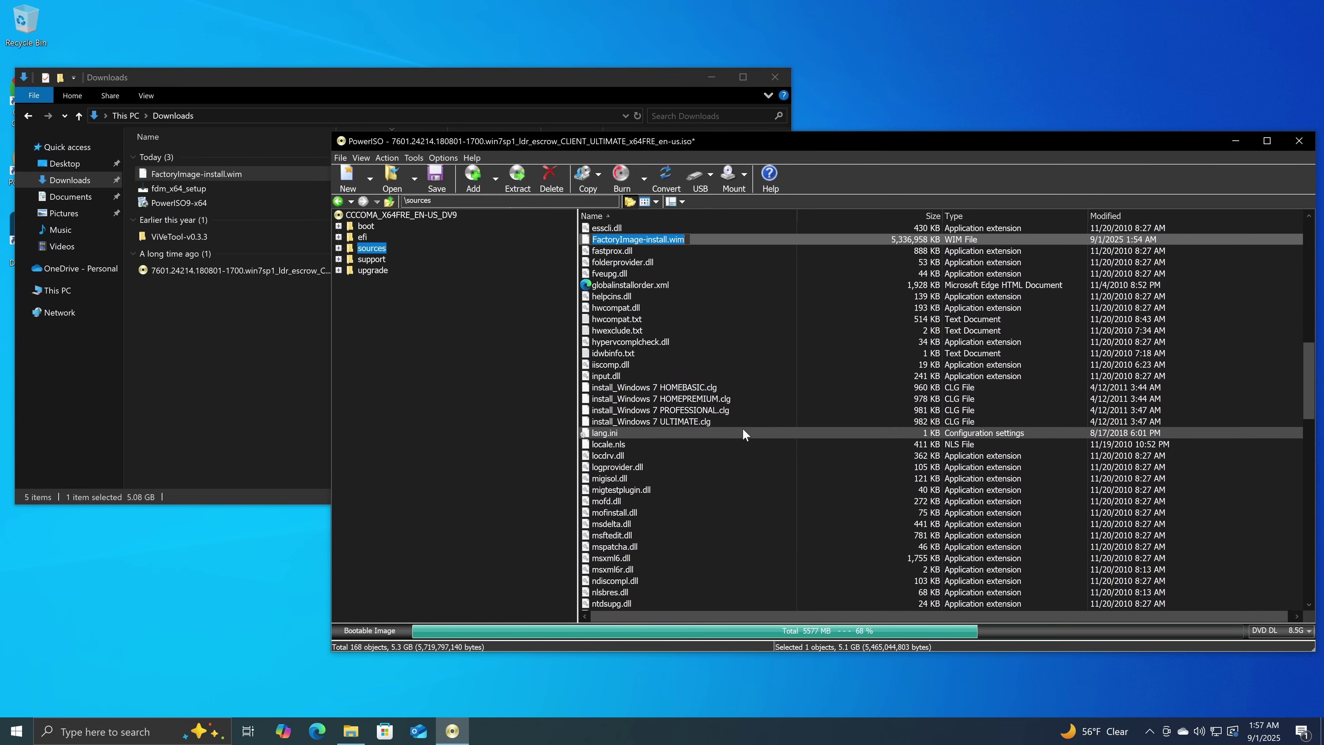
pyautogui.write('install.wim')
pyautogui.press('Return')
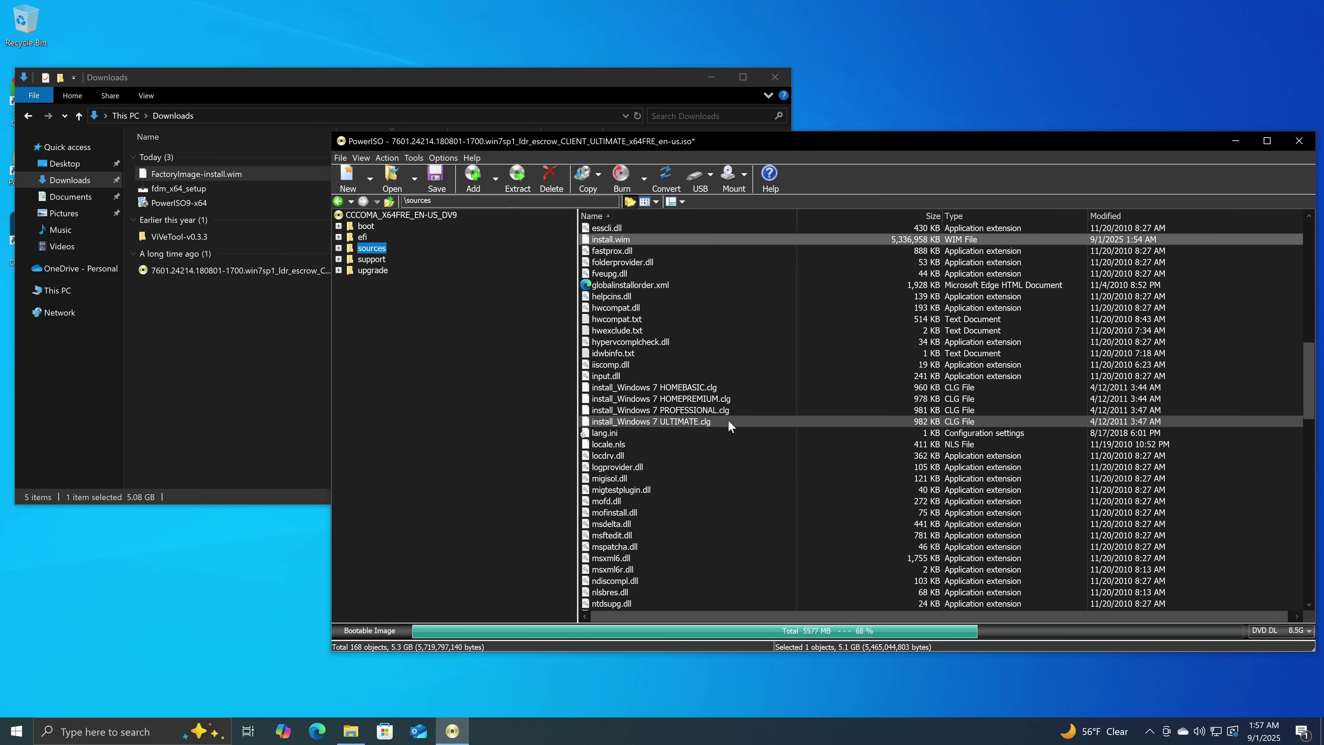
pyautogui.click(428, 180)
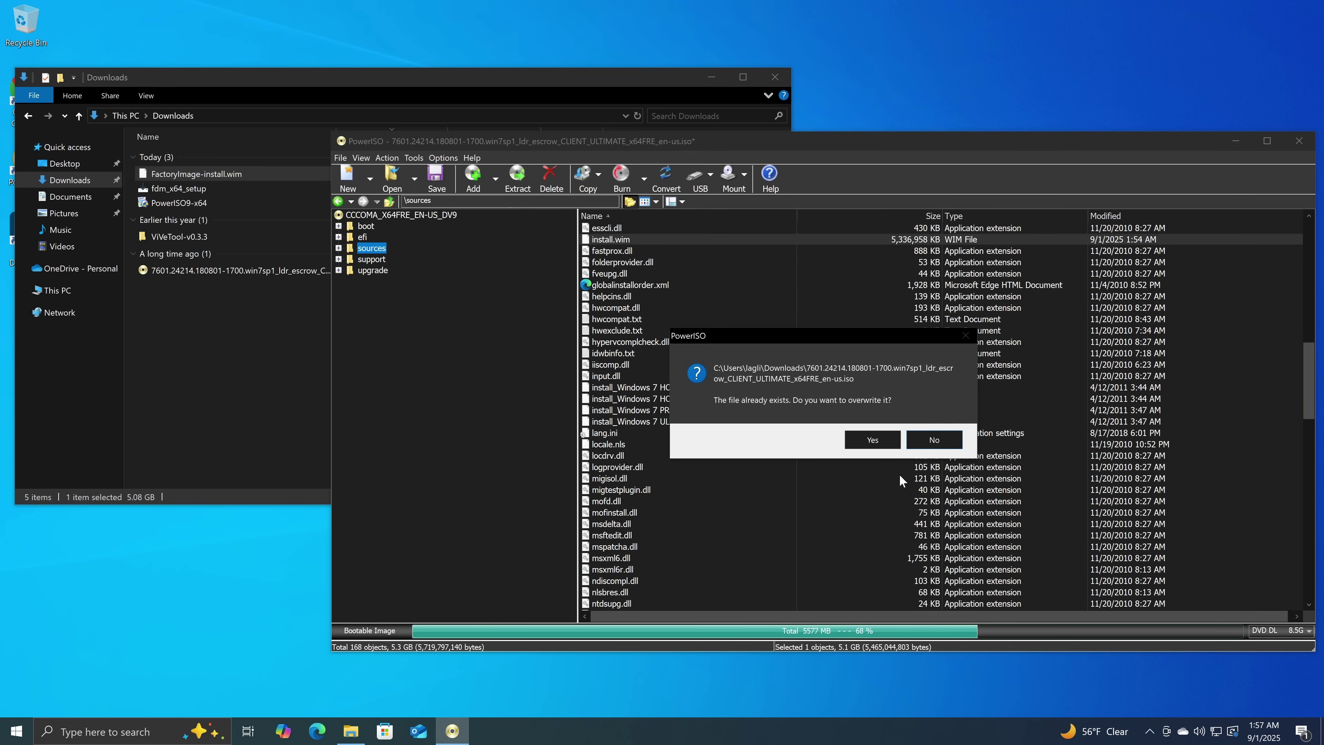
pyautogui.click(934, 440)
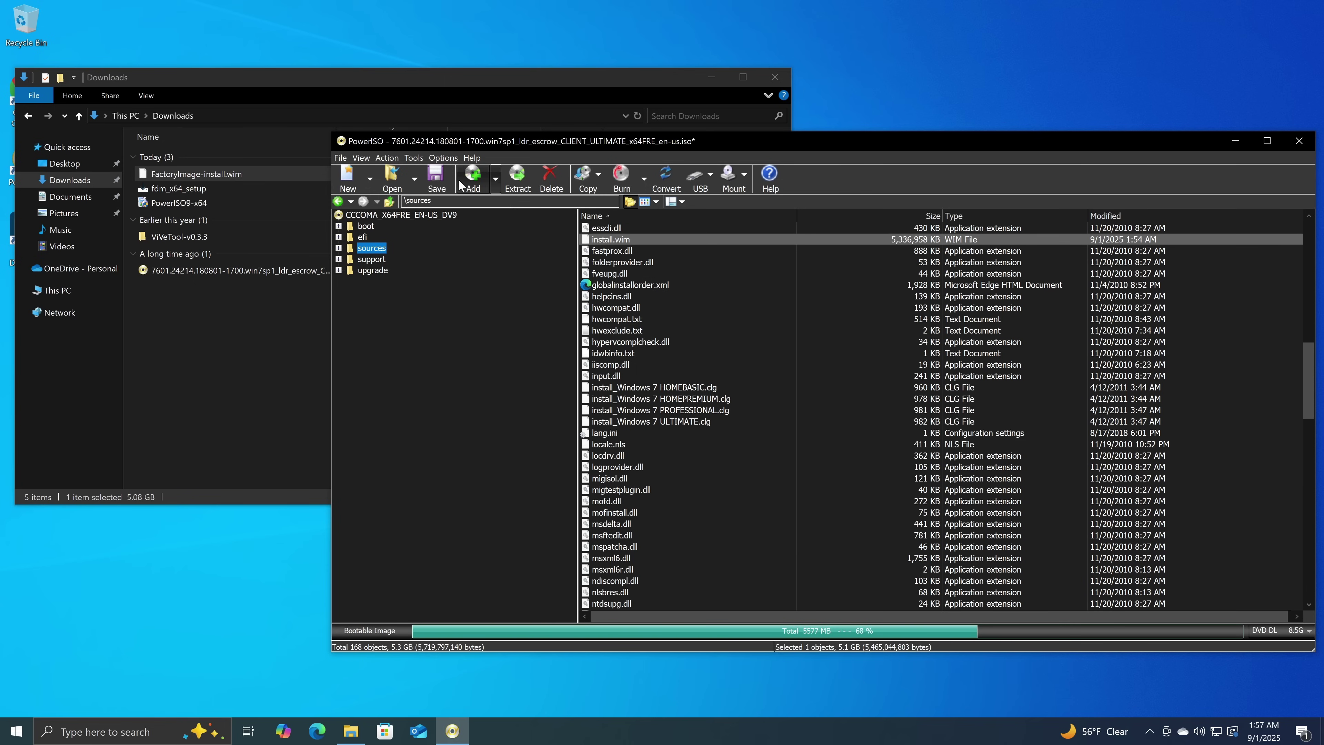
# Save the edited image as a new file named pixelsense.iso in Downloads.
pyautogui.click(340, 158)
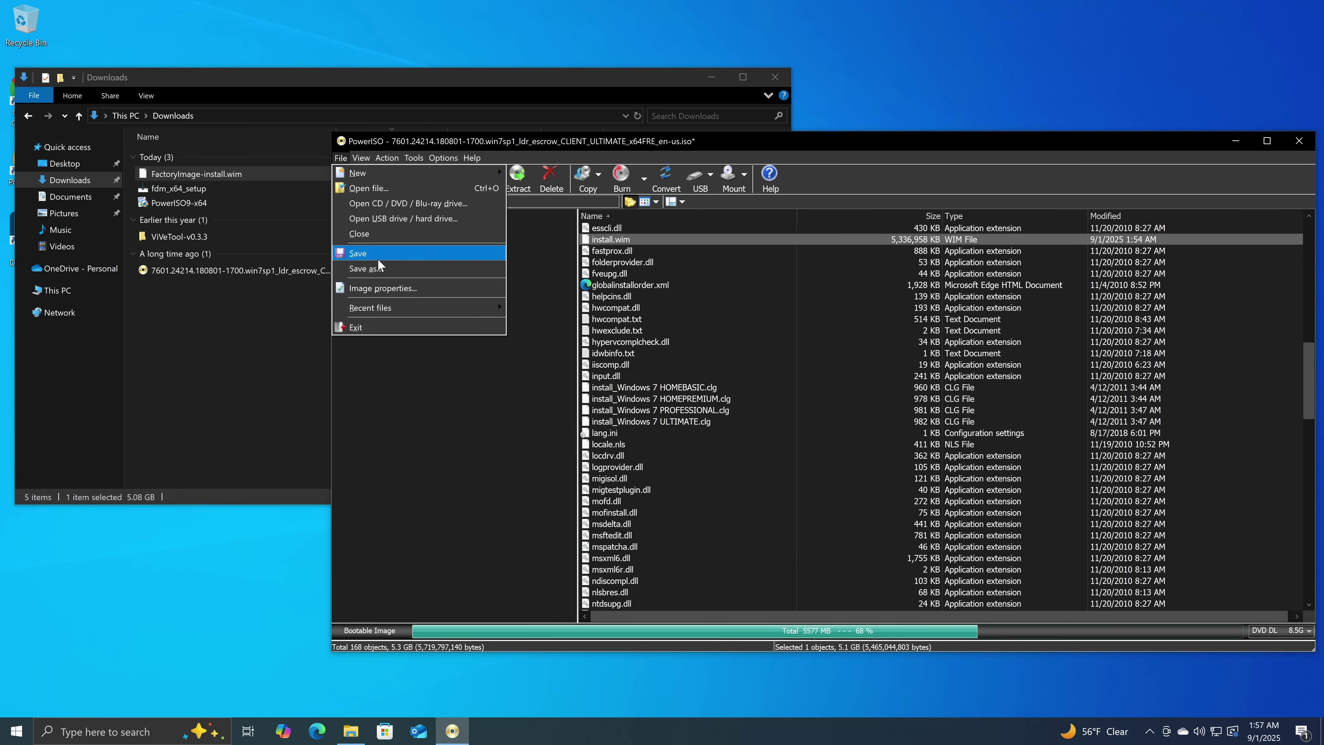
pyautogui.click(378, 266)
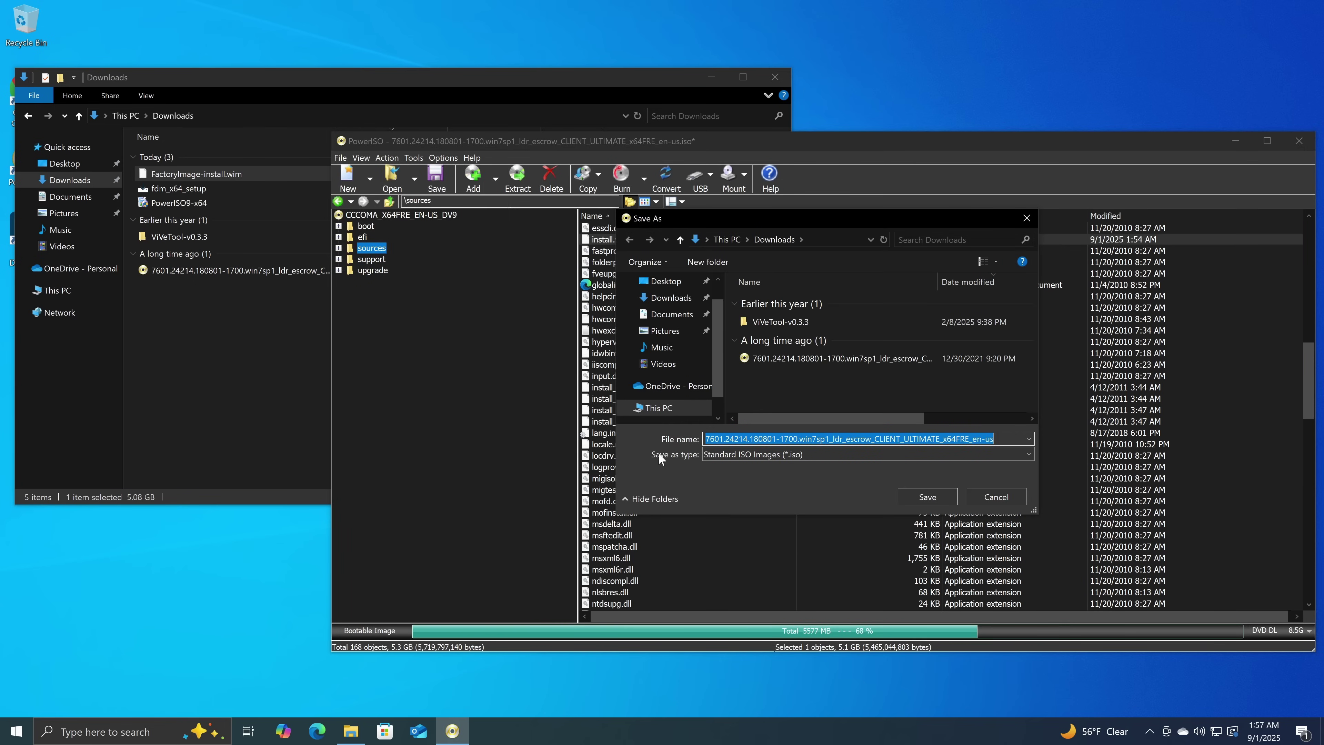
pyautogui.write('piex')
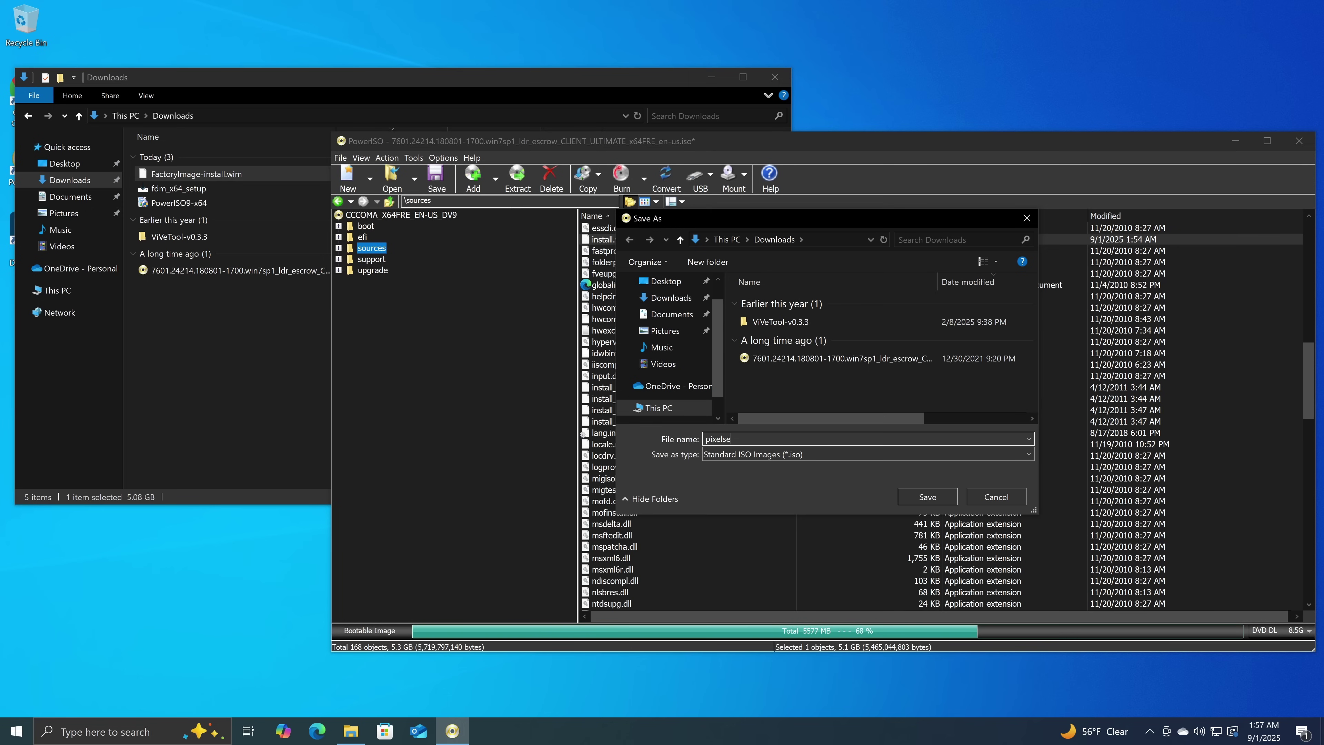
pyautogui.write('lsense')
pyautogui.press('Return')
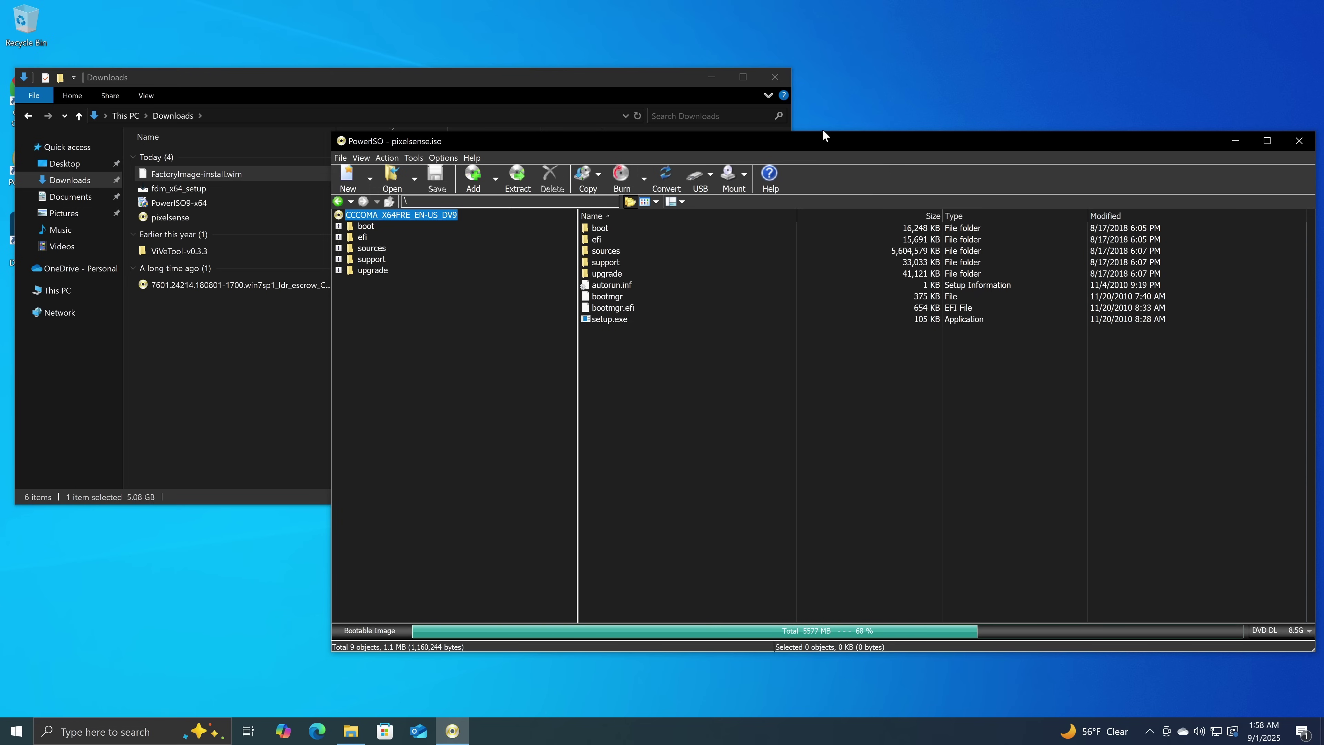
# Close PowerISO and copy pixelsense.iso from Downloads out to the host.
pyautogui.click(1299, 140)
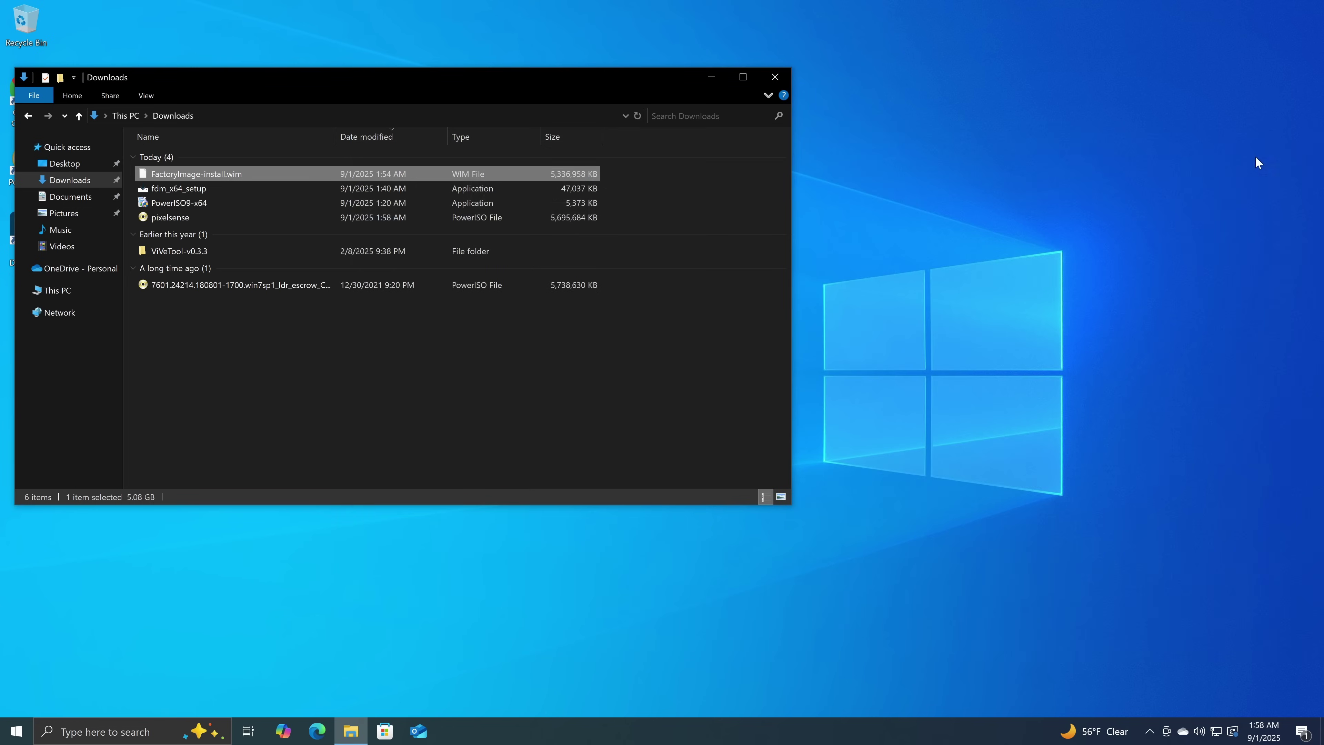
pyautogui.click(506, 222)
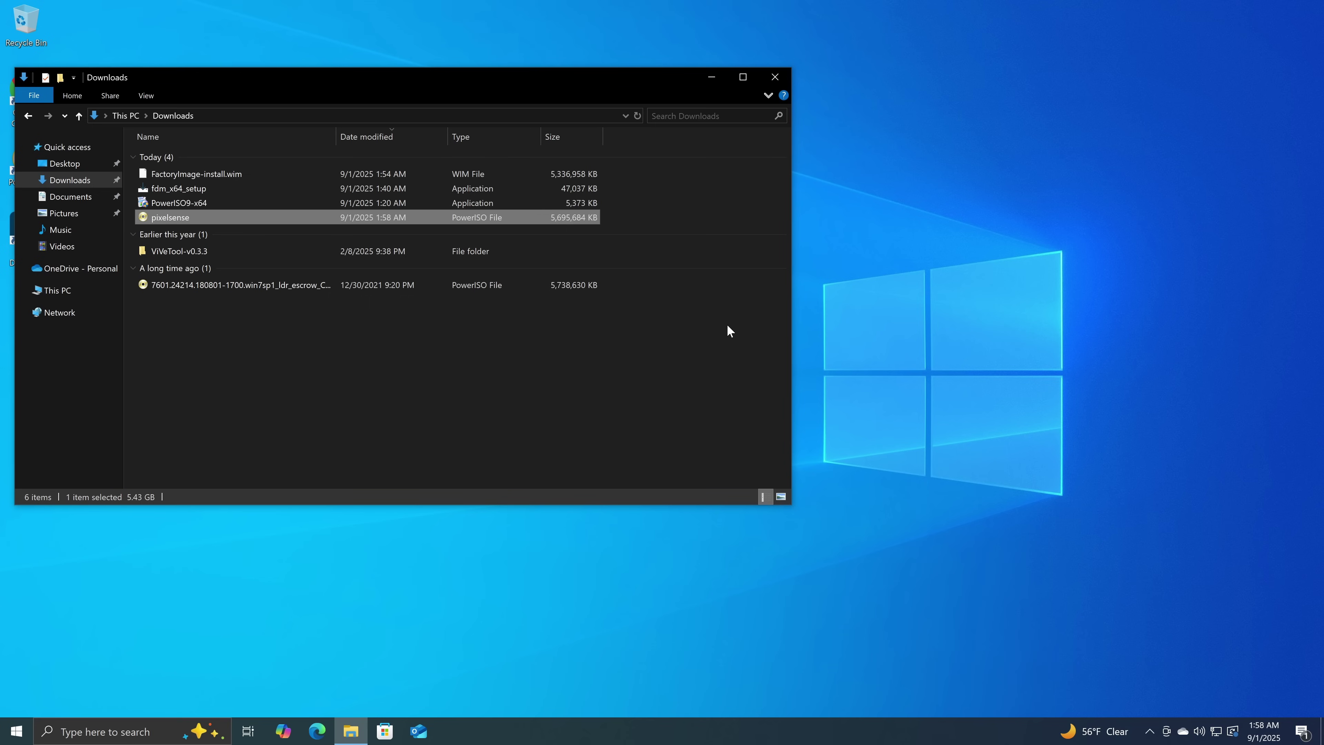
pyautogui.moveTo(180, 77); pyautogui.dragTo(663, 147)
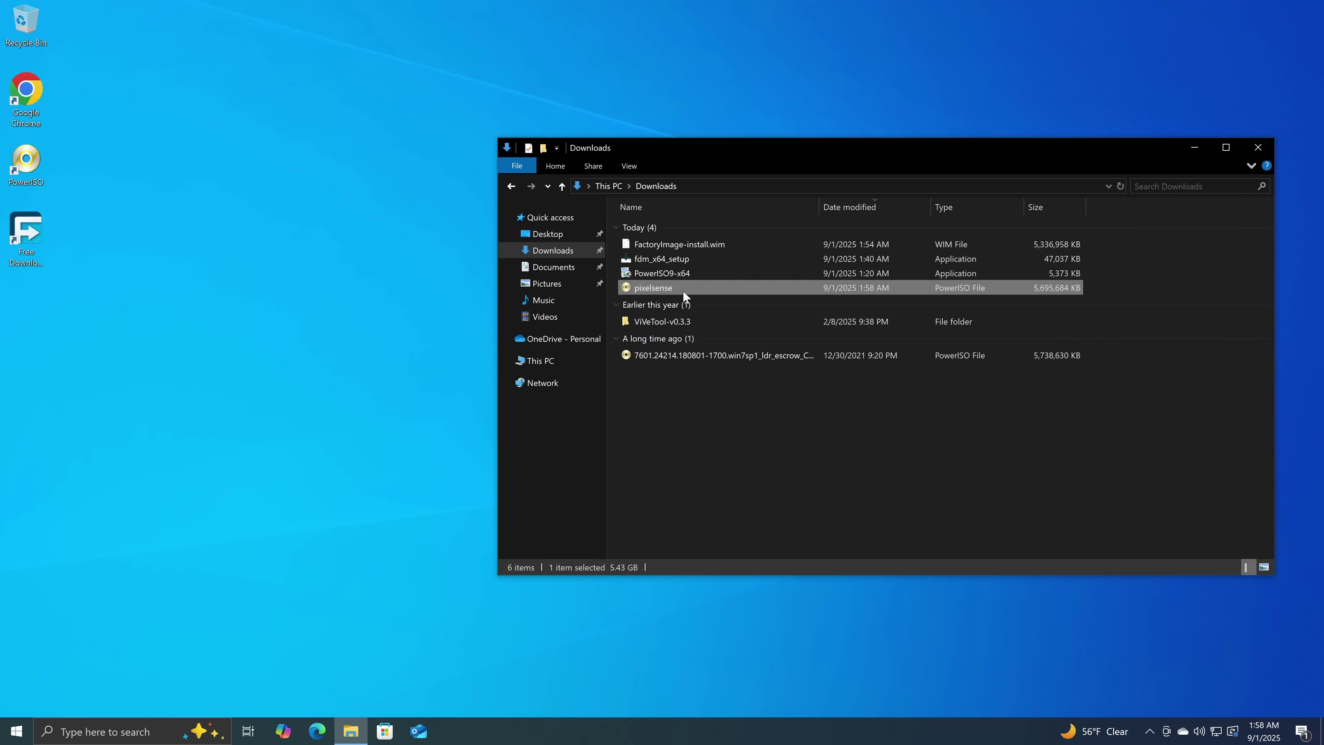
pyautogui.rightClick(682, 290)
pyautogui.click(716, 475)
pyautogui.click(688, 506)
pyautogui.hotkey('ctrl', 'v')
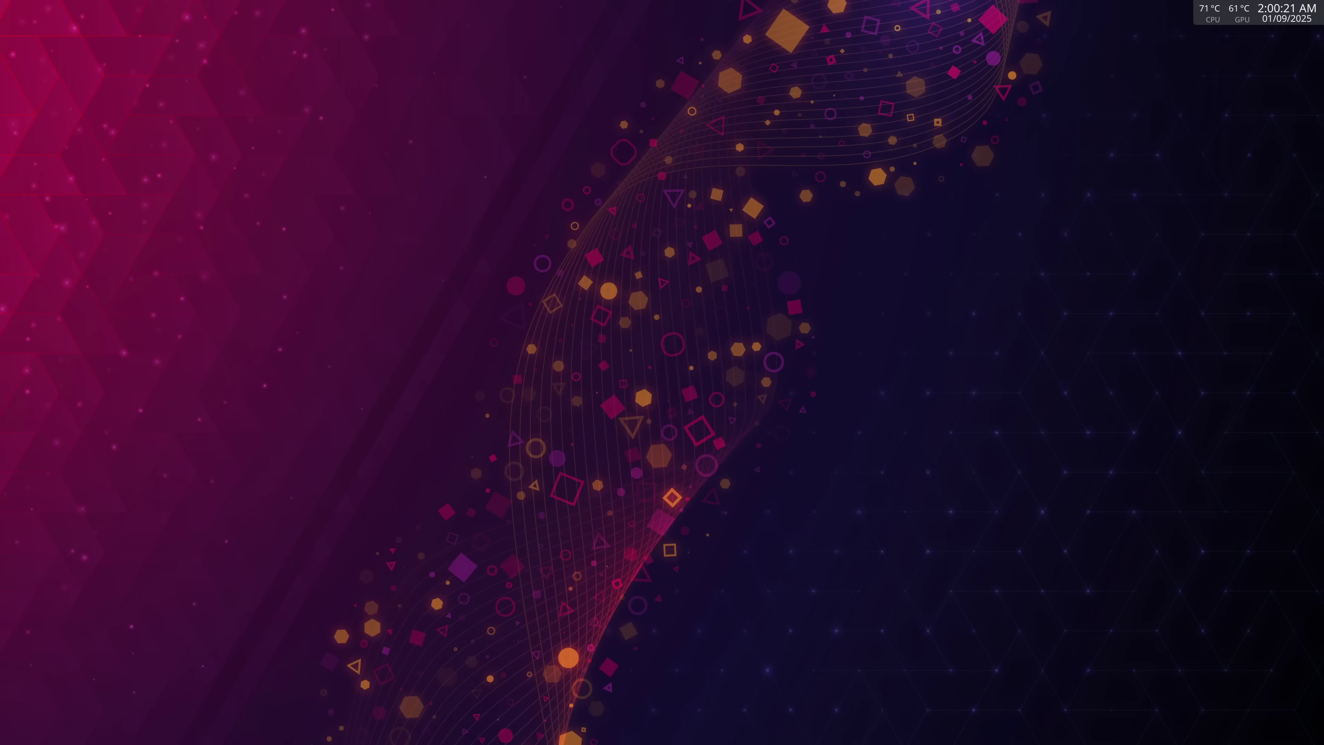
# Paste pixelsense.iso into the host's disks folder on the T9Shield drive.
pyautogui.moveTo(718, 306); pyautogui.dragTo(720, 407)
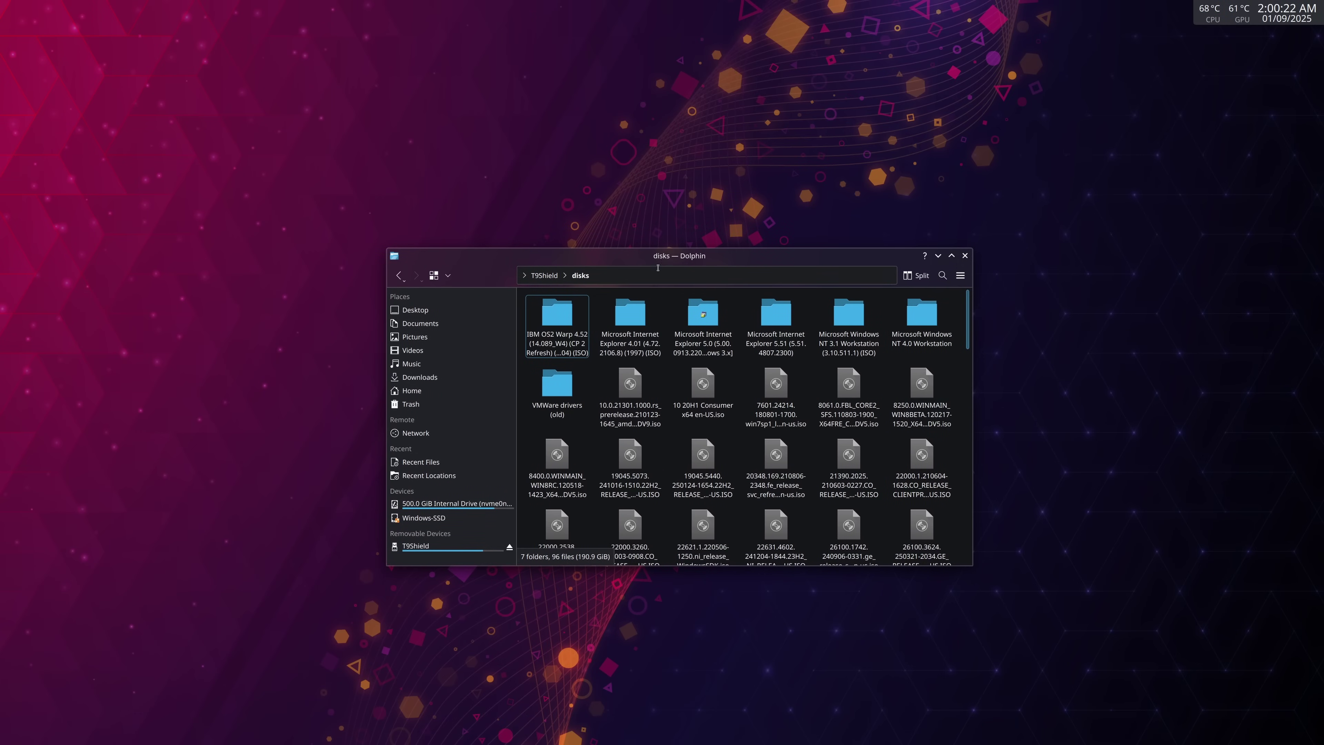
pyautogui.rightClick(741, 379)
pyautogui.click(751, 416)
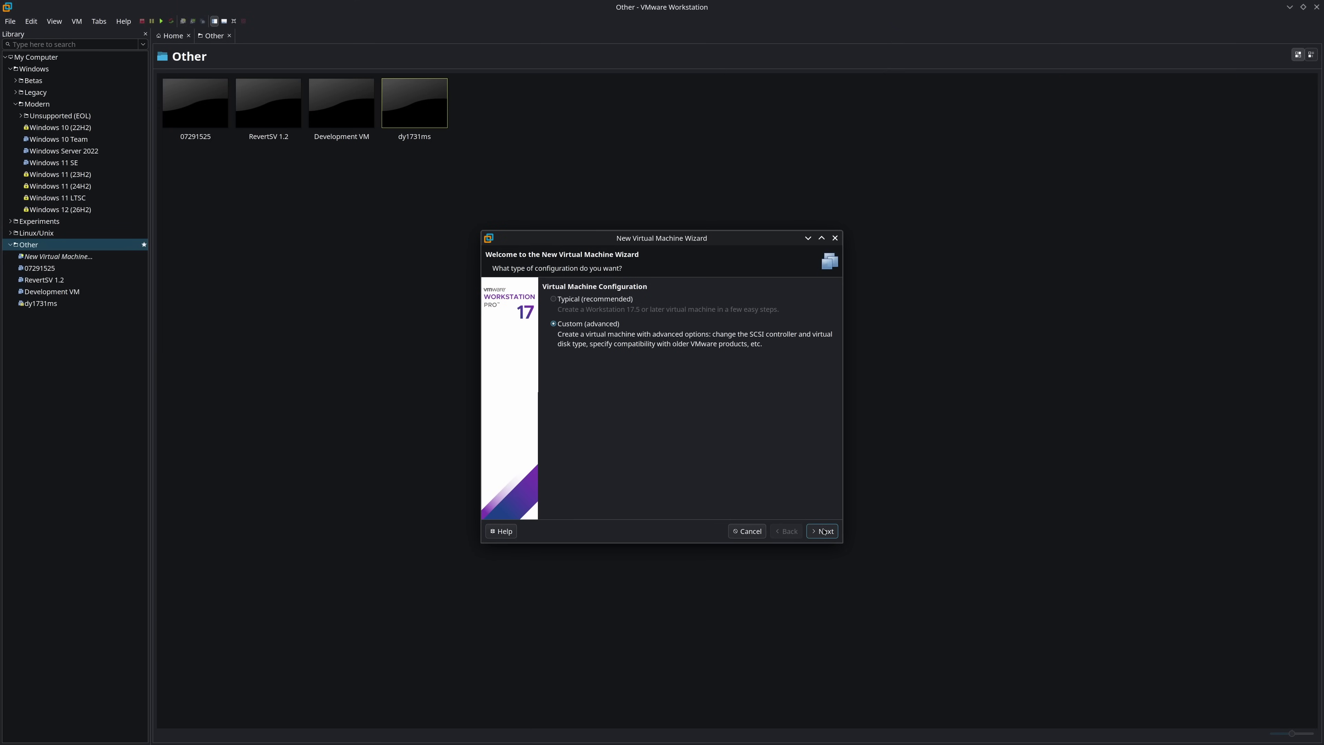
# Start a Custom new virtual machine with a Windows 7 x64 guest named Samsung SUR40.
pyautogui.click(823, 531)
pyautogui.click(824, 531)
pyautogui.click(825, 531)
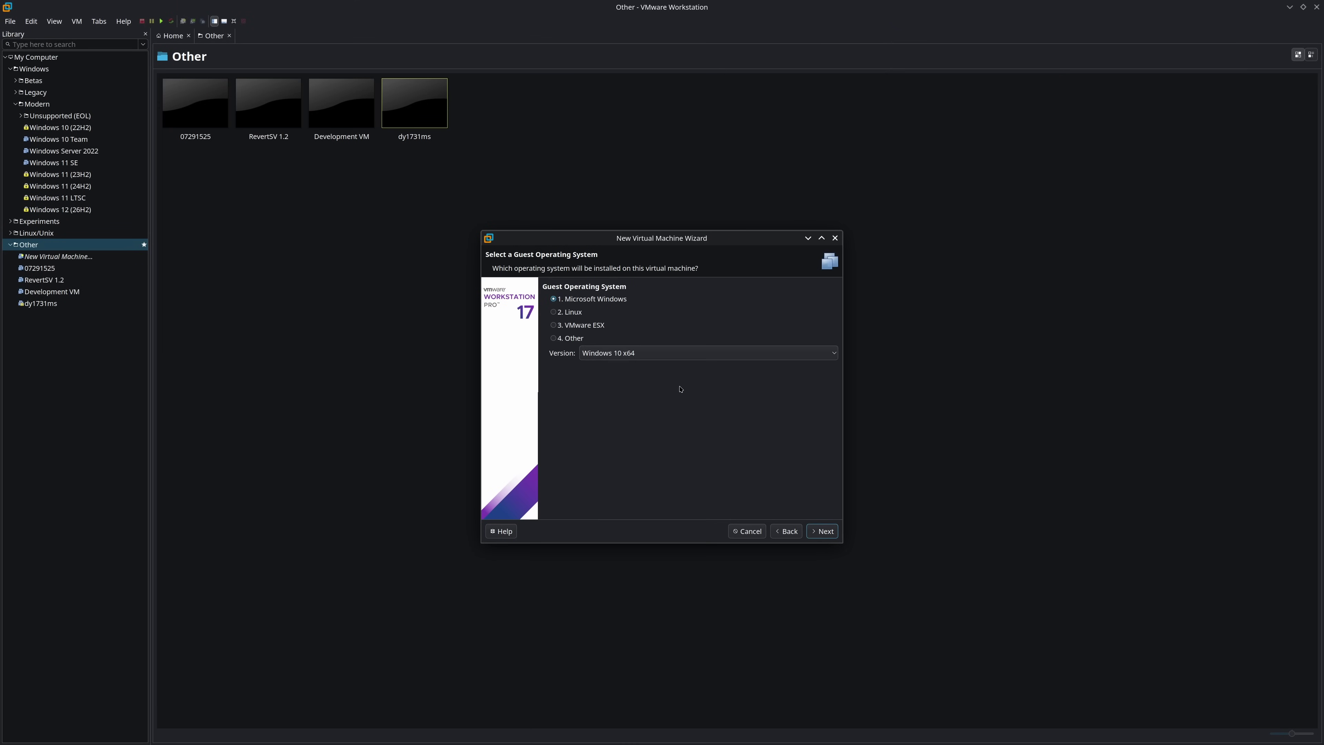
pyautogui.click(673, 353)
pyautogui.click(640, 412)
pyautogui.click(823, 531)
pyautogui.press('BackSpace')
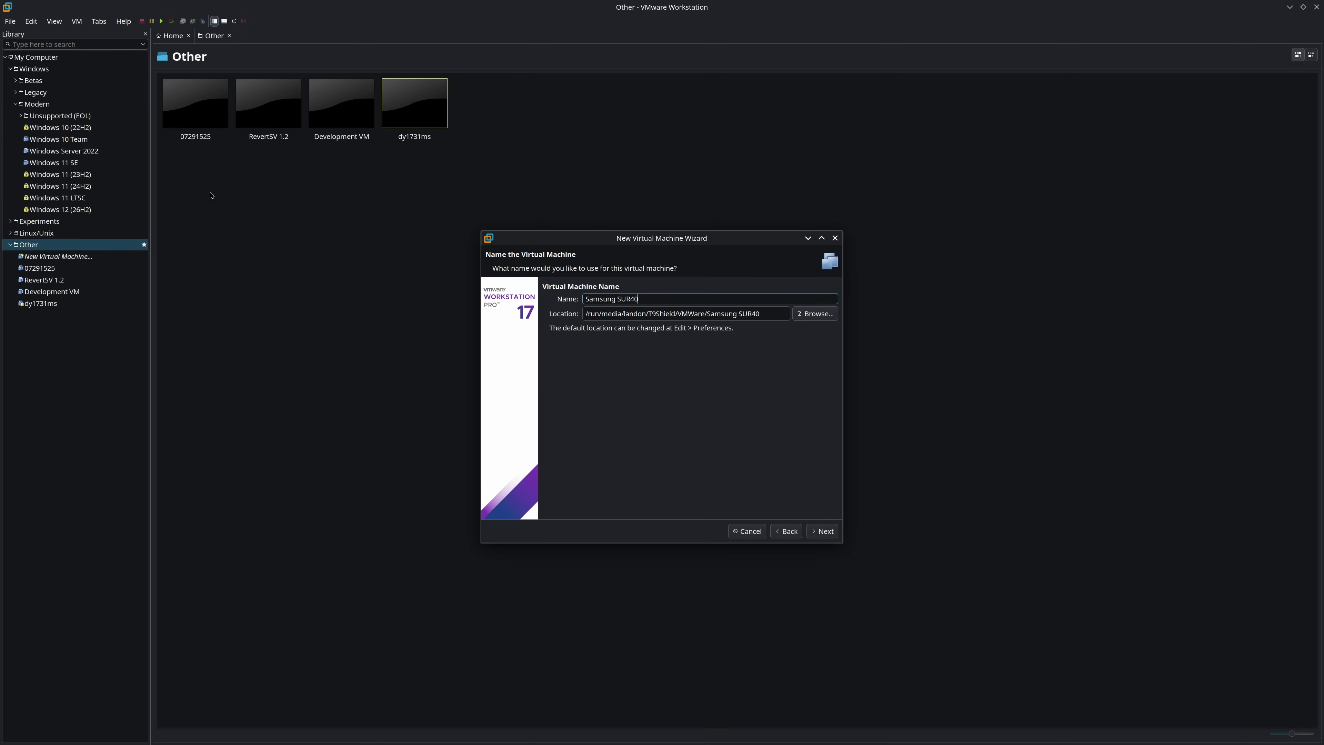
# Accept BIOS, 4 GB memory, 2 processors, NAT and a 320 GB SATA disk, then finish.
pyautogui.click(822, 531)
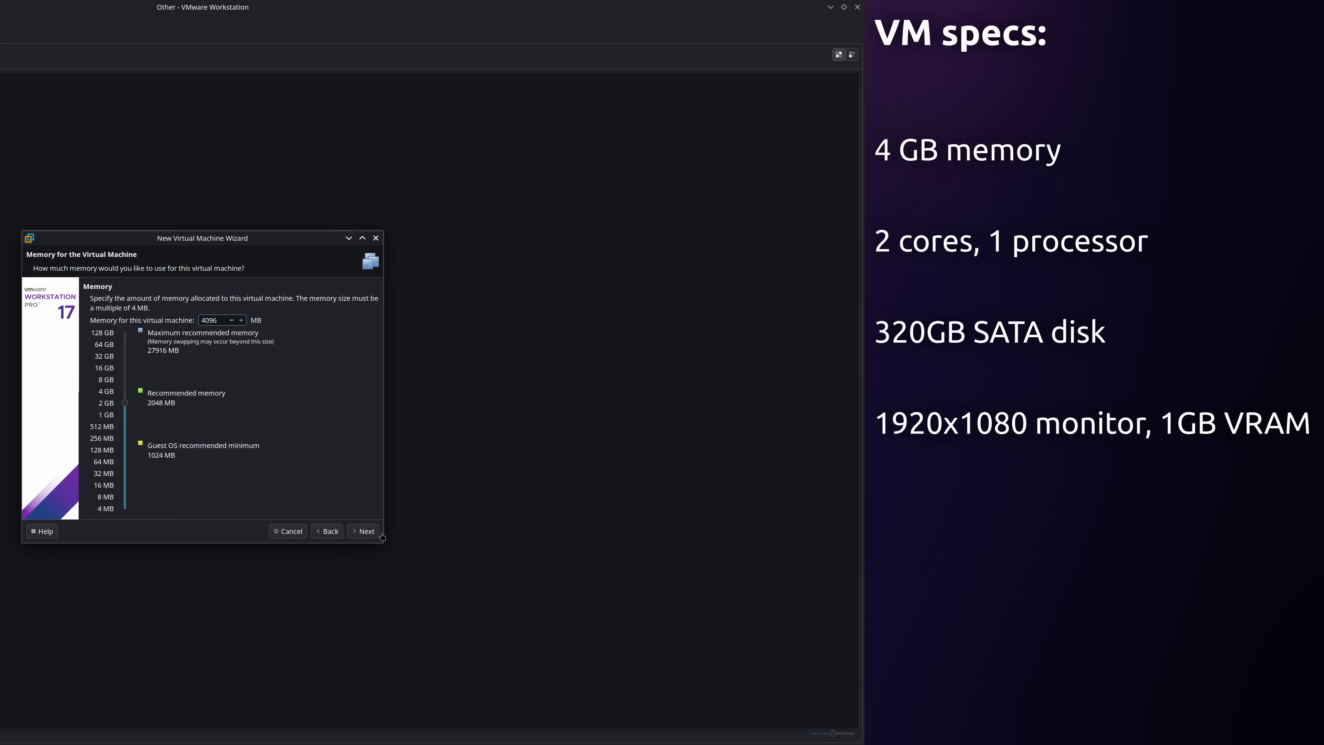
pyautogui.click(366, 532)
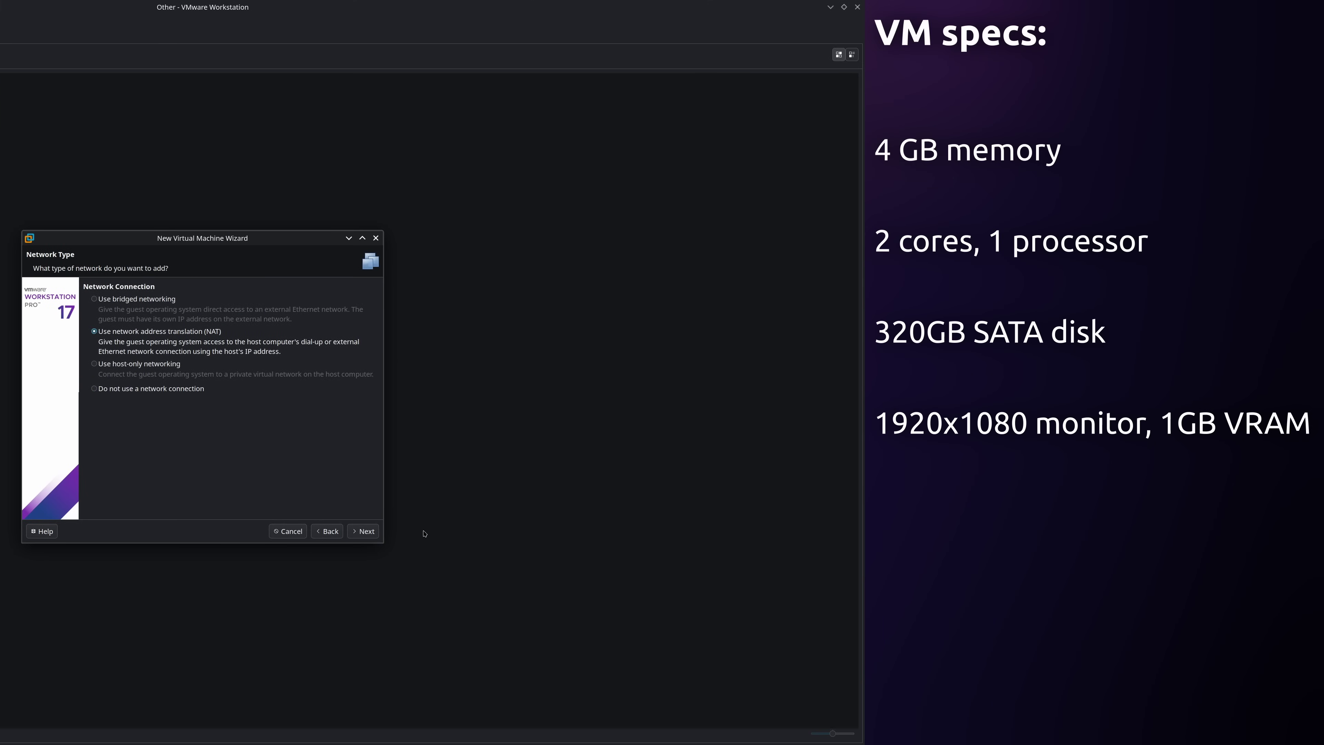
pyautogui.click(366, 531)
pyautogui.click(368, 531)
pyautogui.click(367, 531)
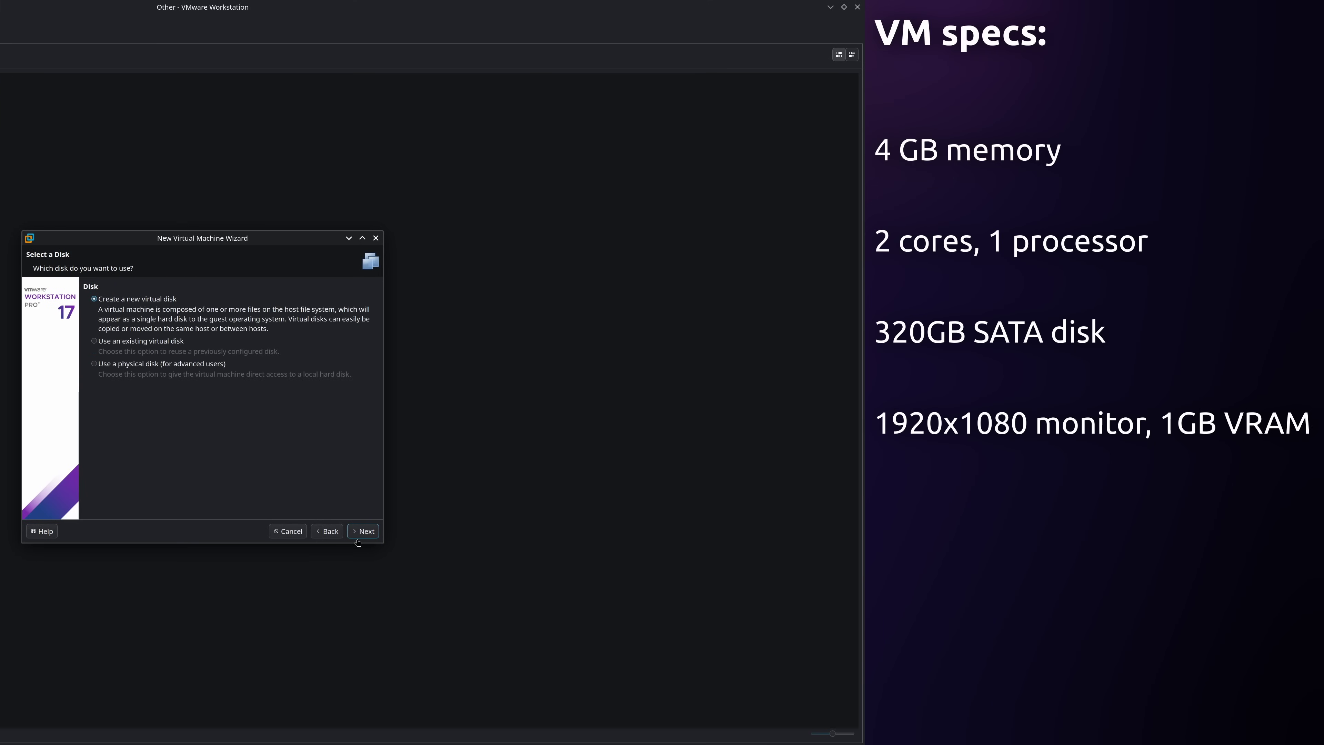
pyautogui.click(367, 531)
pyautogui.click(366, 531)
pyautogui.click(363, 531)
# Point the Samsung SUR40 CD/DVD drive at pixelsense.iso and save the settings.
pyautogui.click(819, 532)
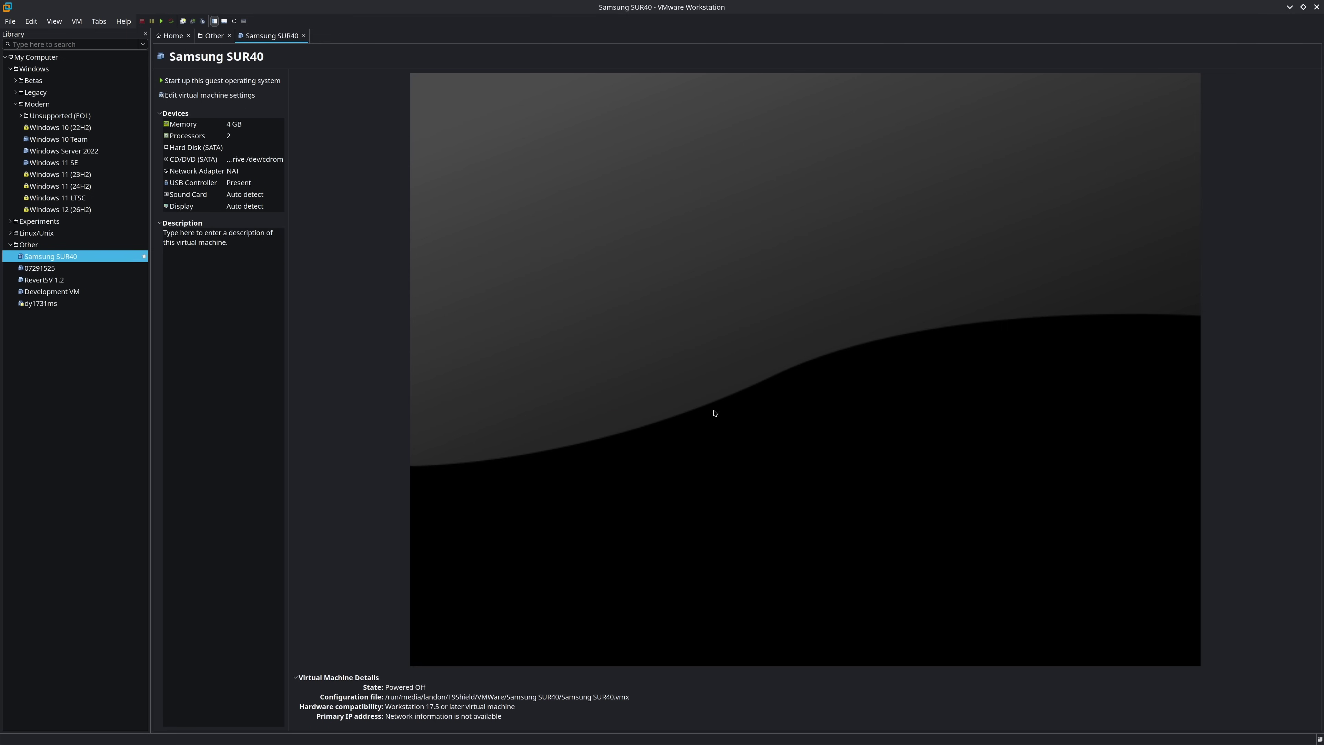
pyautogui.click(210, 95)
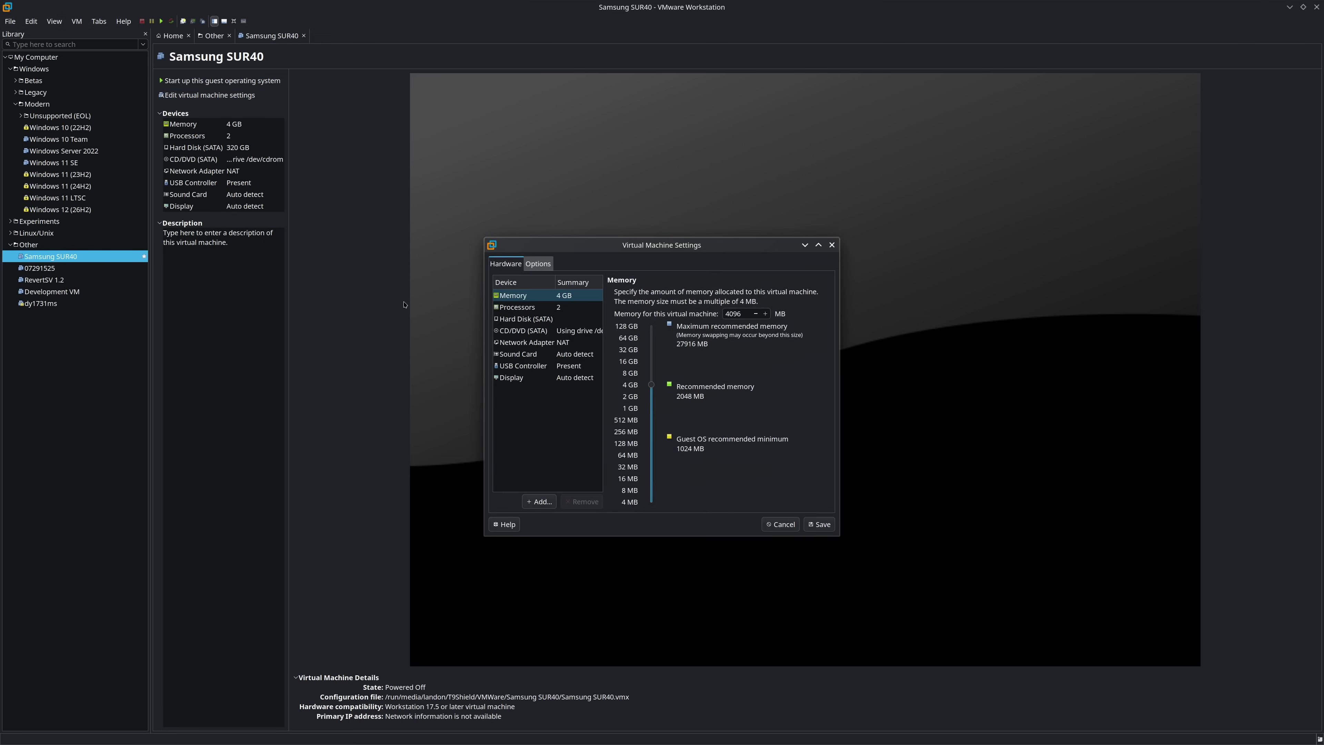
pyautogui.click(526, 343)
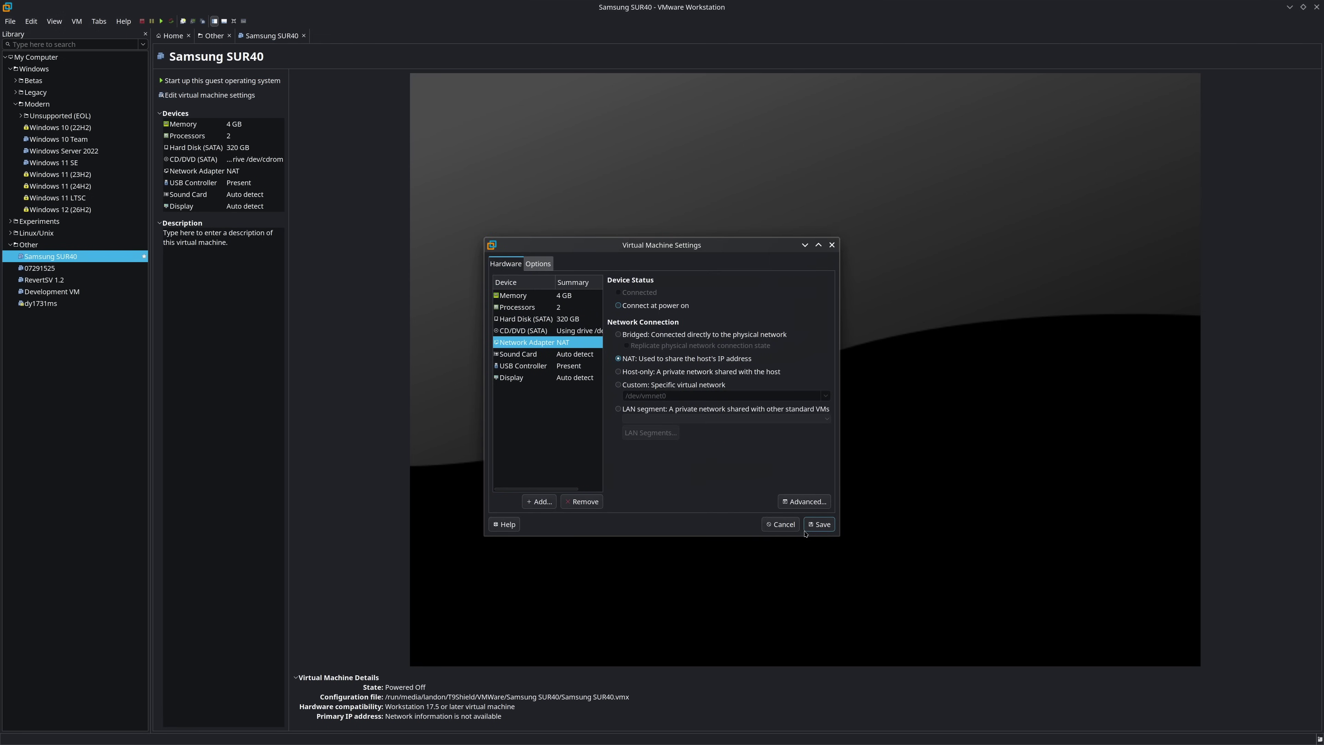
pyautogui.click(819, 524)
# Power on Samsung SUR40 with Autosize and Exclusive Mode full-screen display.
pyautogui.click(271, 54)
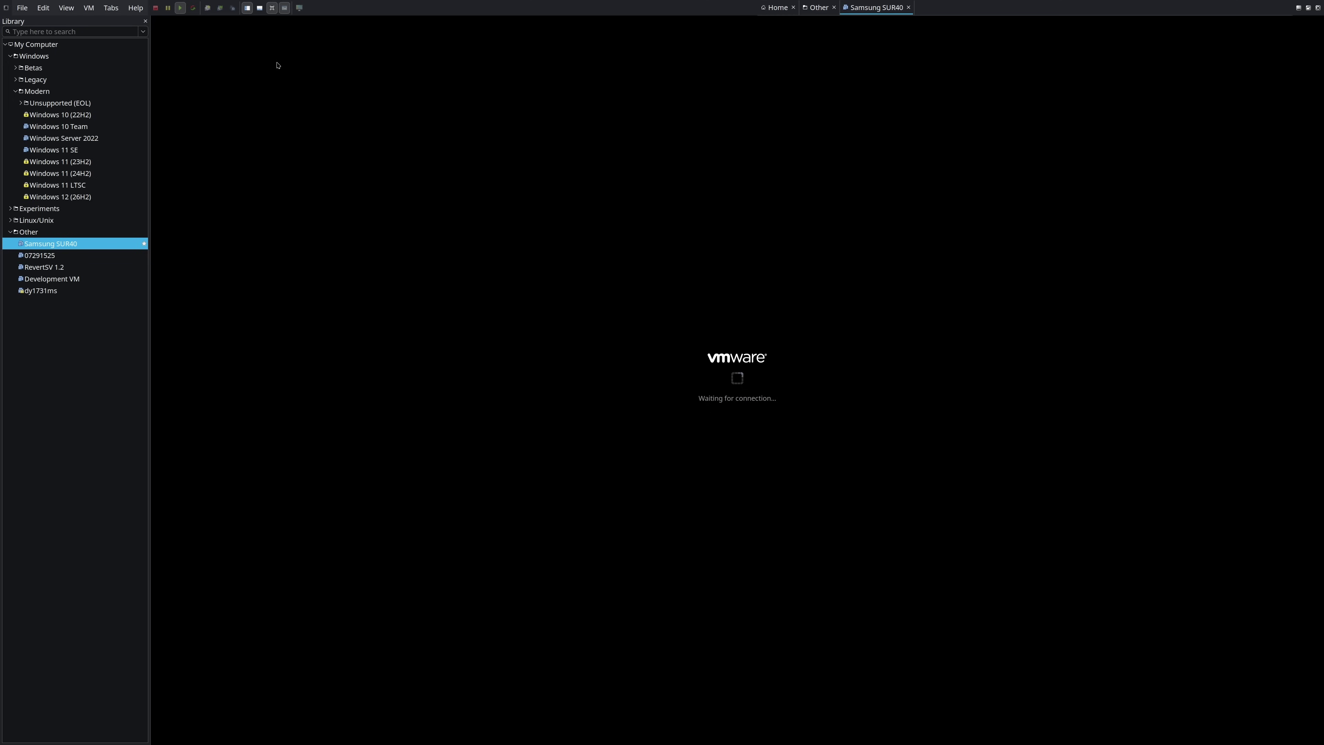
pyautogui.click(165, 7)
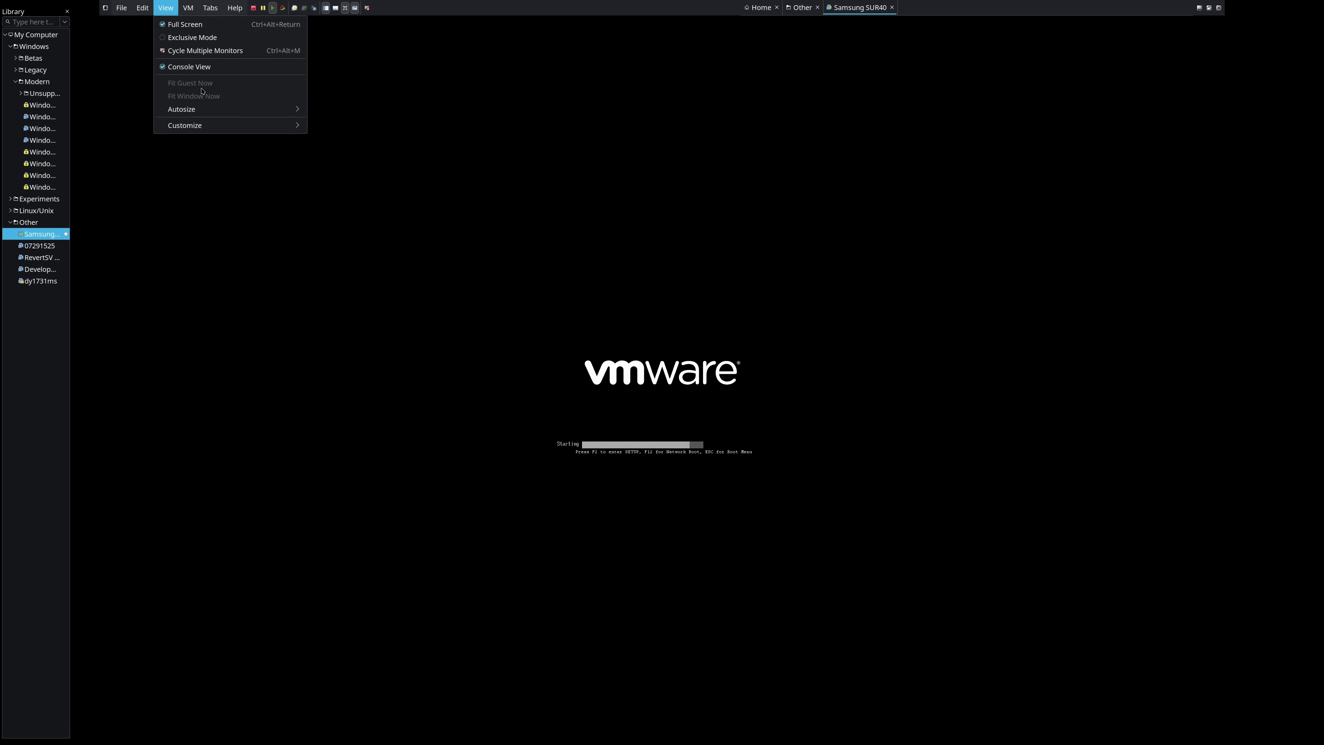
pyautogui.moveTo(198, 109)
pyautogui.click(345, 122)
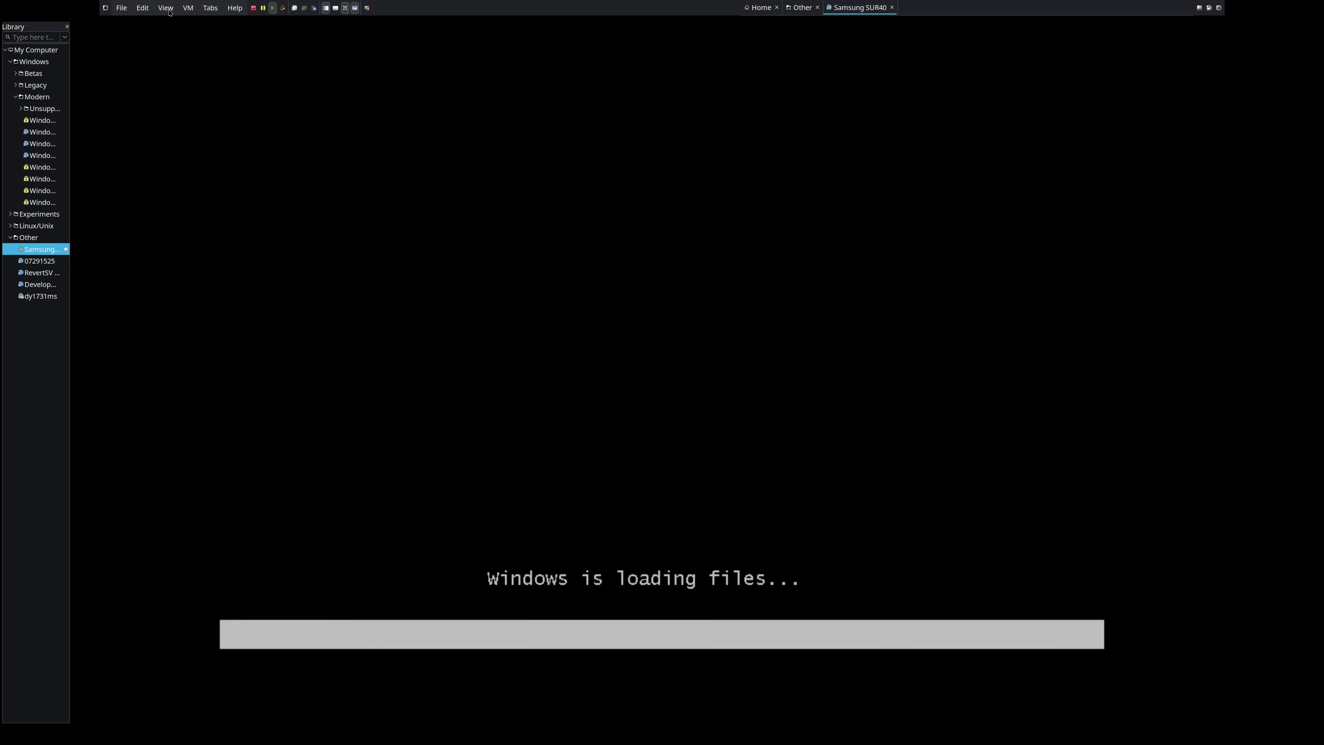
pyautogui.click(165, 7)
pyautogui.click(172, 38)
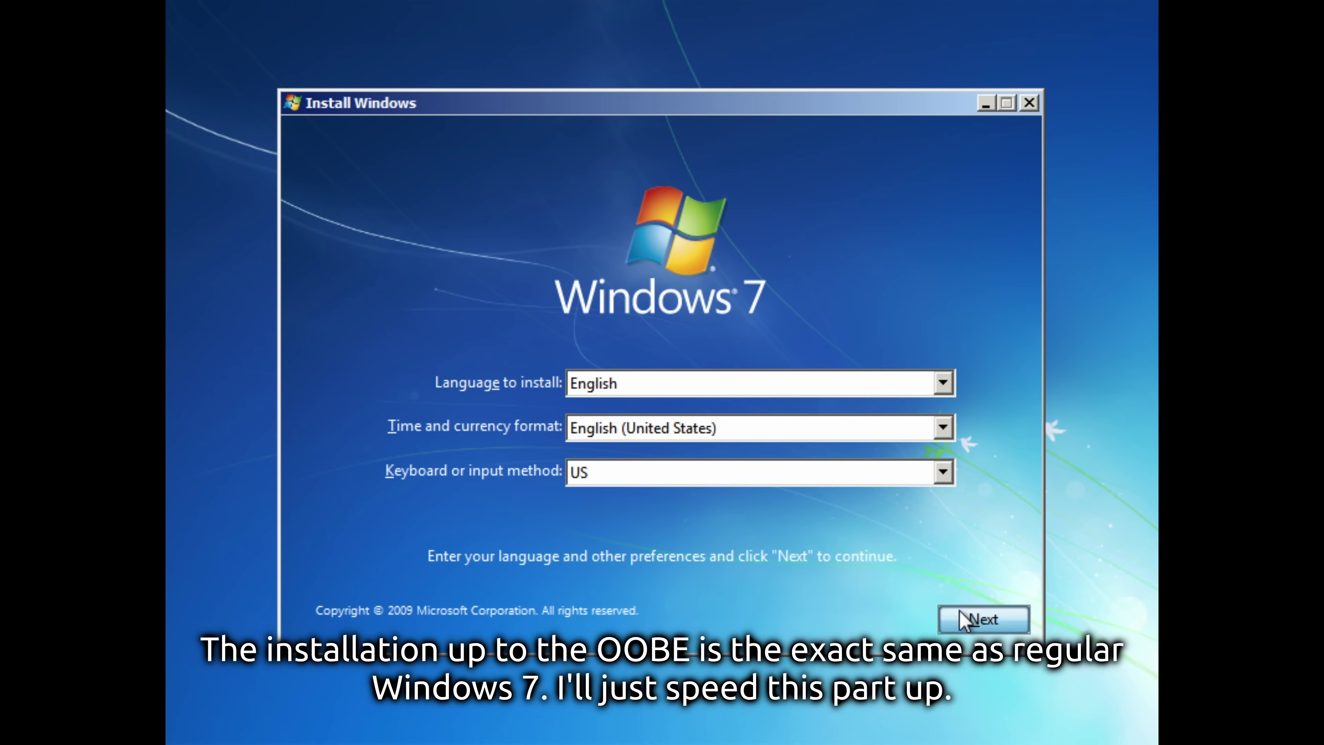
# Start Windows 7 Professional setup, accept the license terms and begin installing to the disk.
pyautogui.click(978, 614)
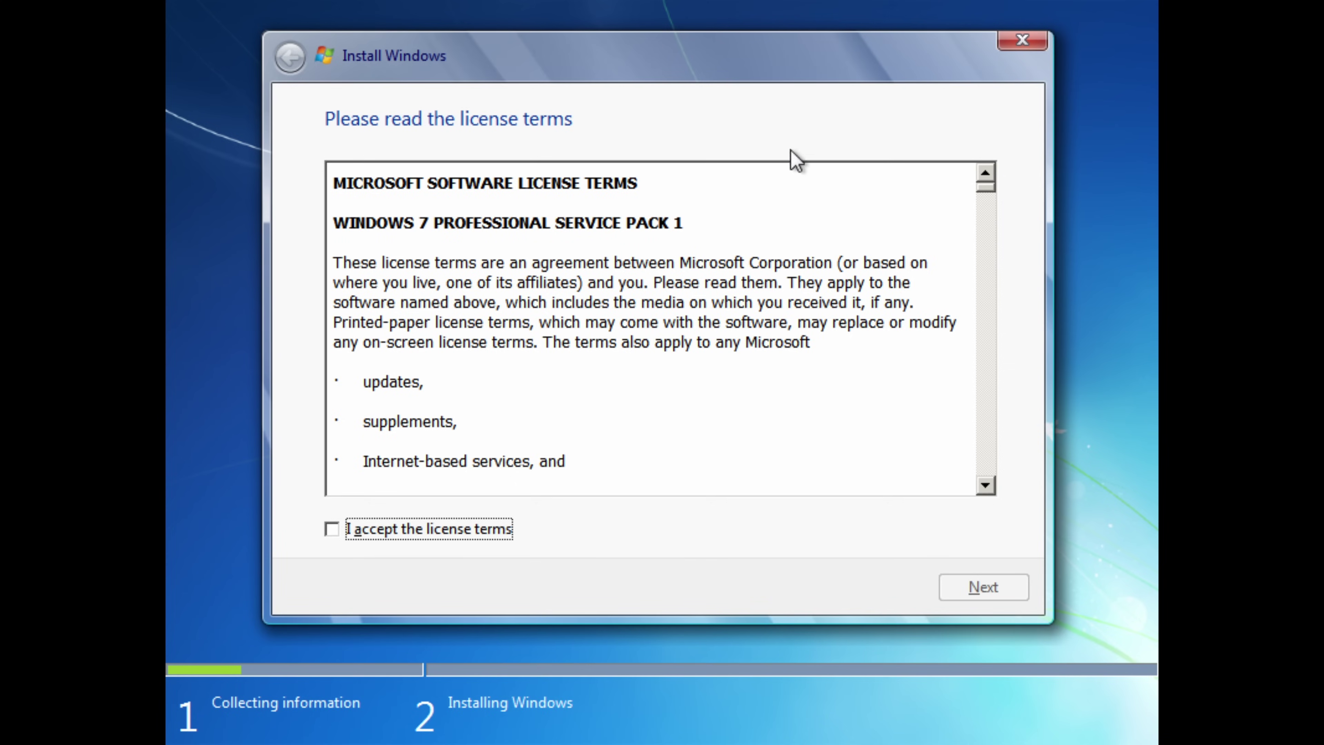
pyautogui.click(461, 529)
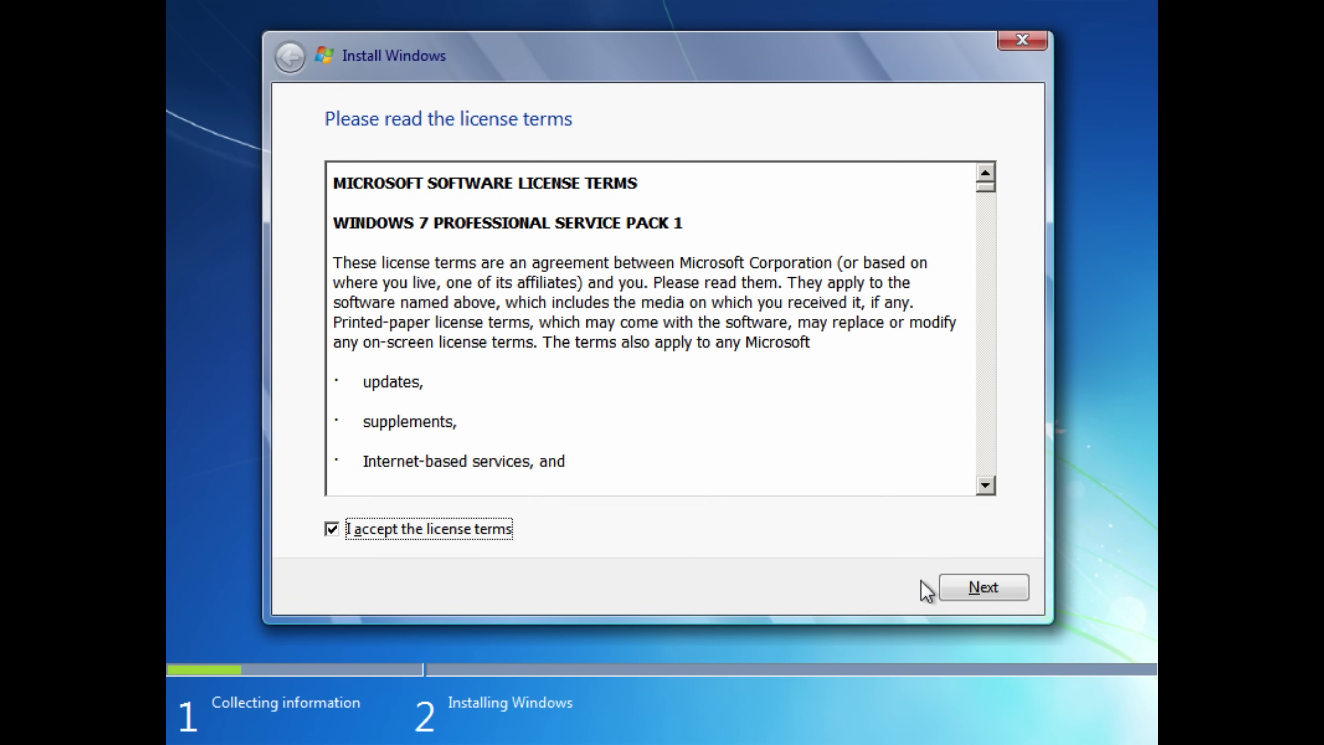
pyautogui.click(954, 587)
pyautogui.click(983, 588)
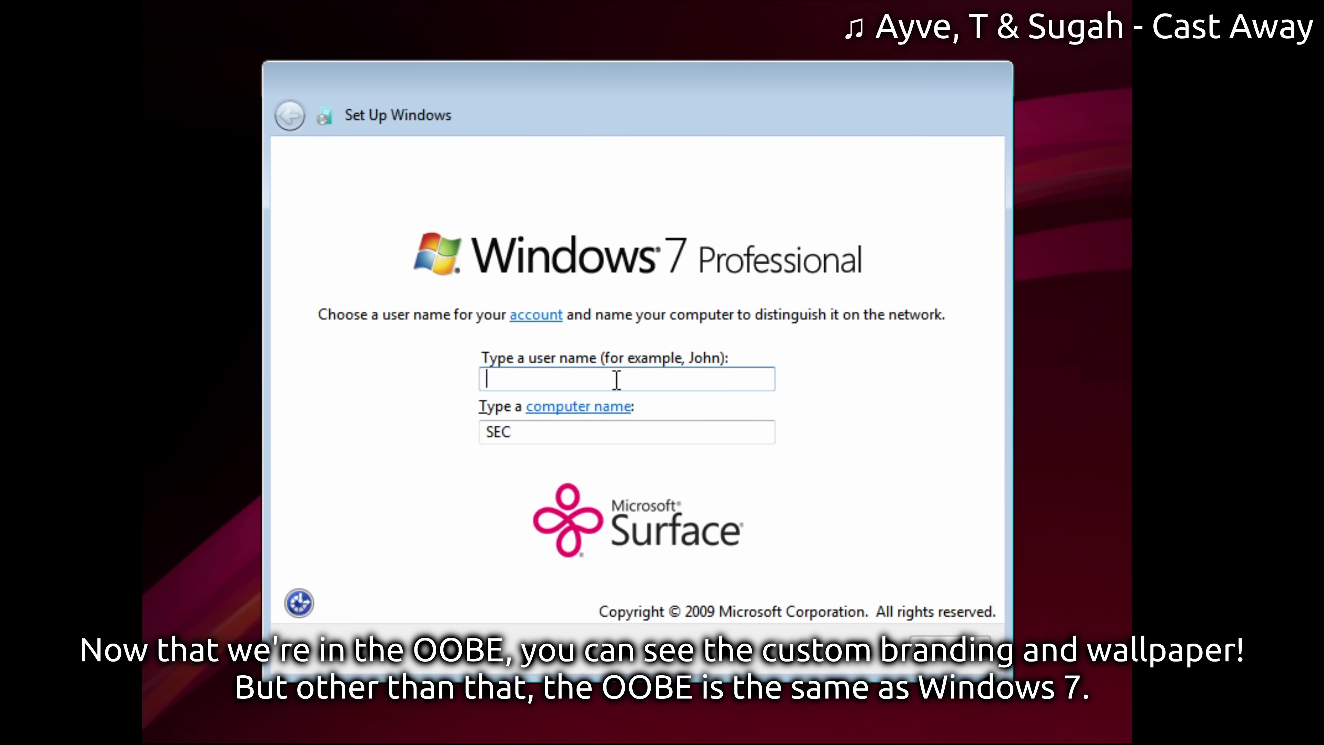
# Create the user account with a user name, password, retyped password and password hint.
pyautogui.write('LegLife')
pyautogui.press('Return')
pyautogui.write('1234567890')
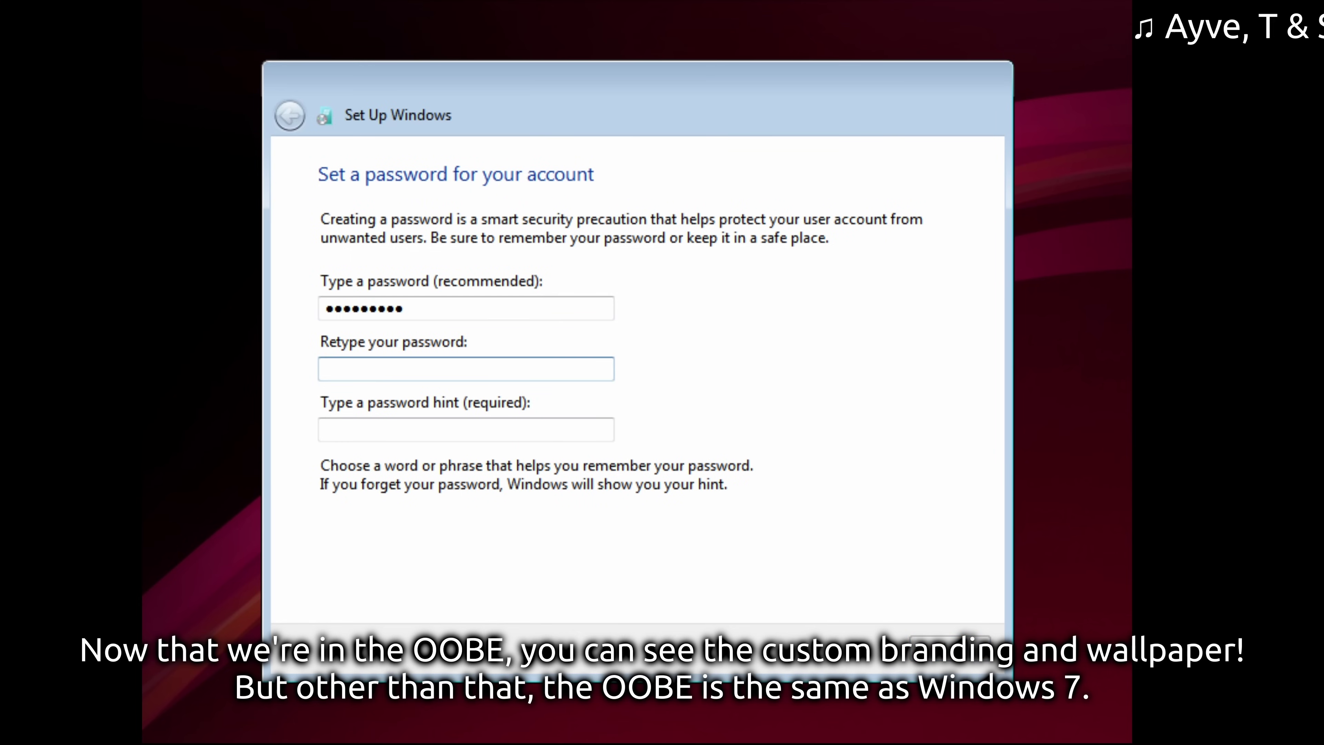
pyautogui.press('Tab')
pyautogui.write('1234567890')
pyautogui.press('Tab')
pyautogui.write('absol')
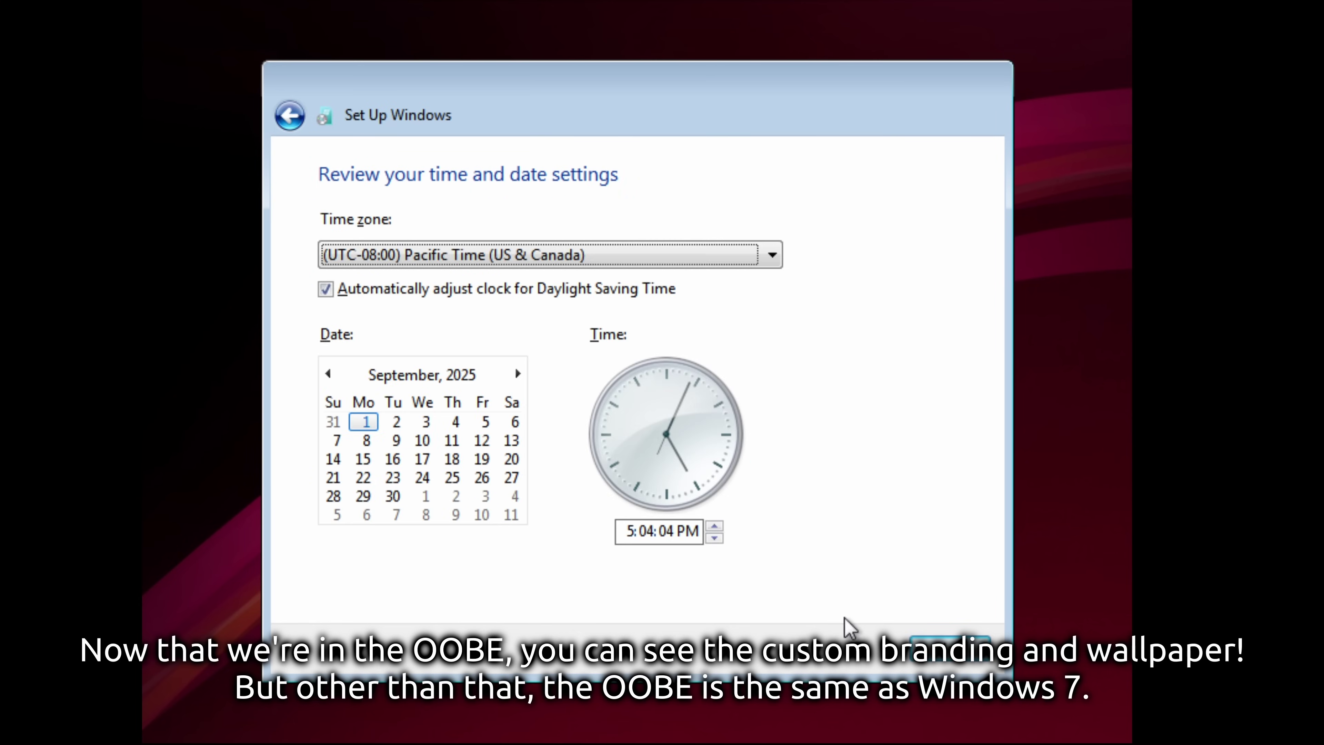
# Set the time zone to Central Time (US & Canada) and accept the date and time settings.
pyautogui.click(600, 259)
pyautogui.click(469, 86)
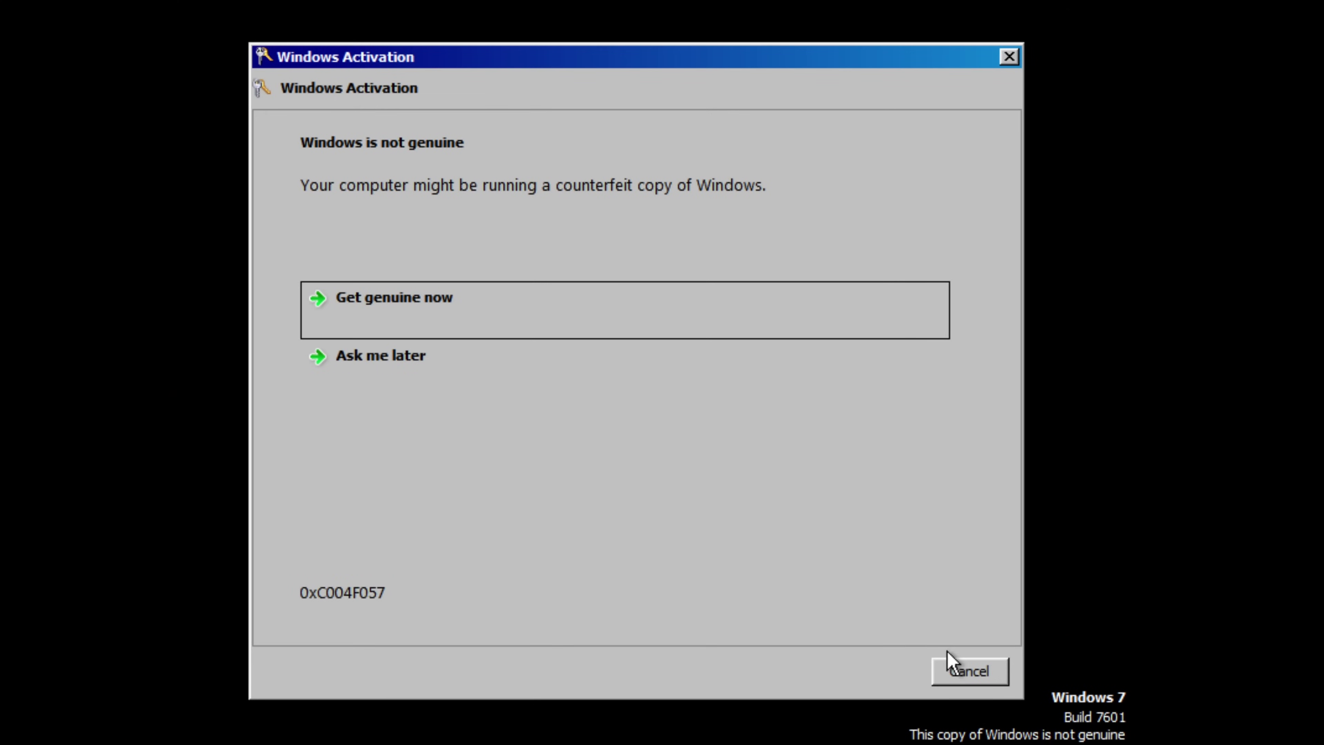
pyautogui.click(954, 666)
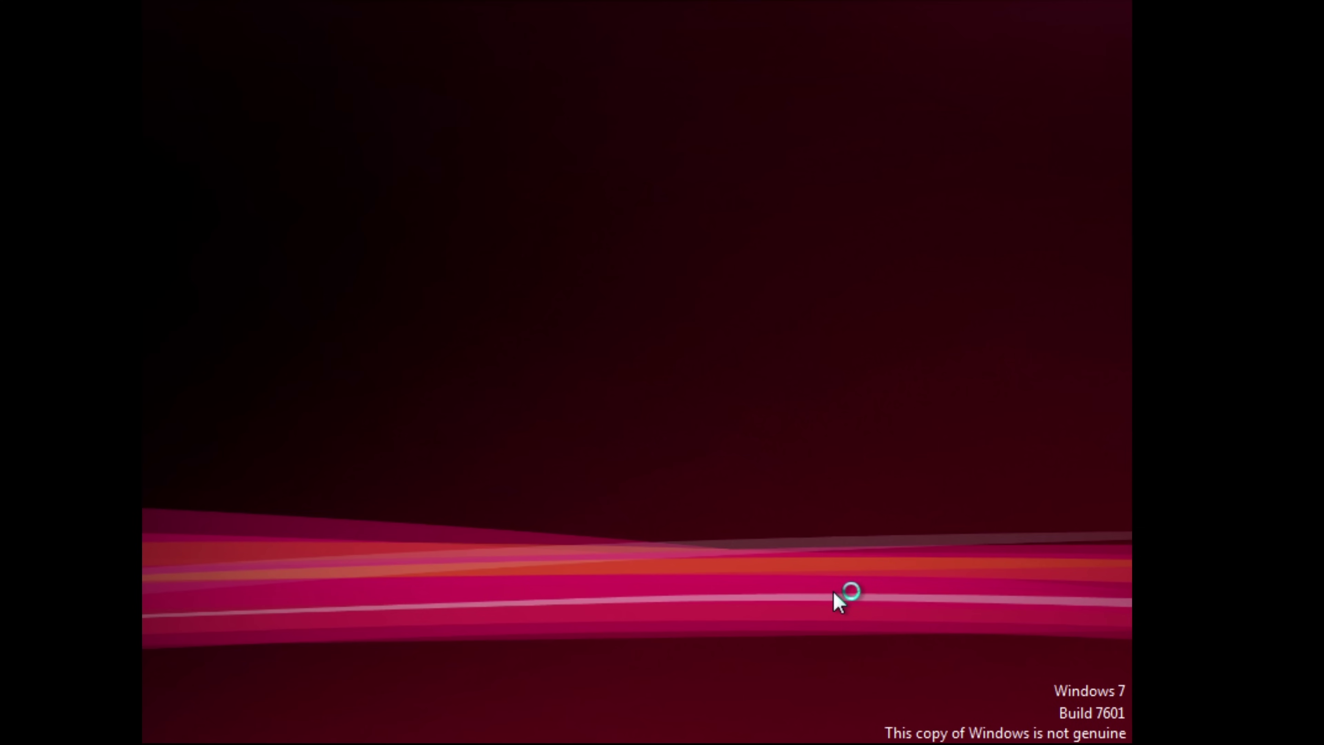
# Change the desktop screen resolution to 1920 × 1080.
pyautogui.rightClick(833, 591)
pyautogui.click(750, 529)
pyautogui.click(434, 349)
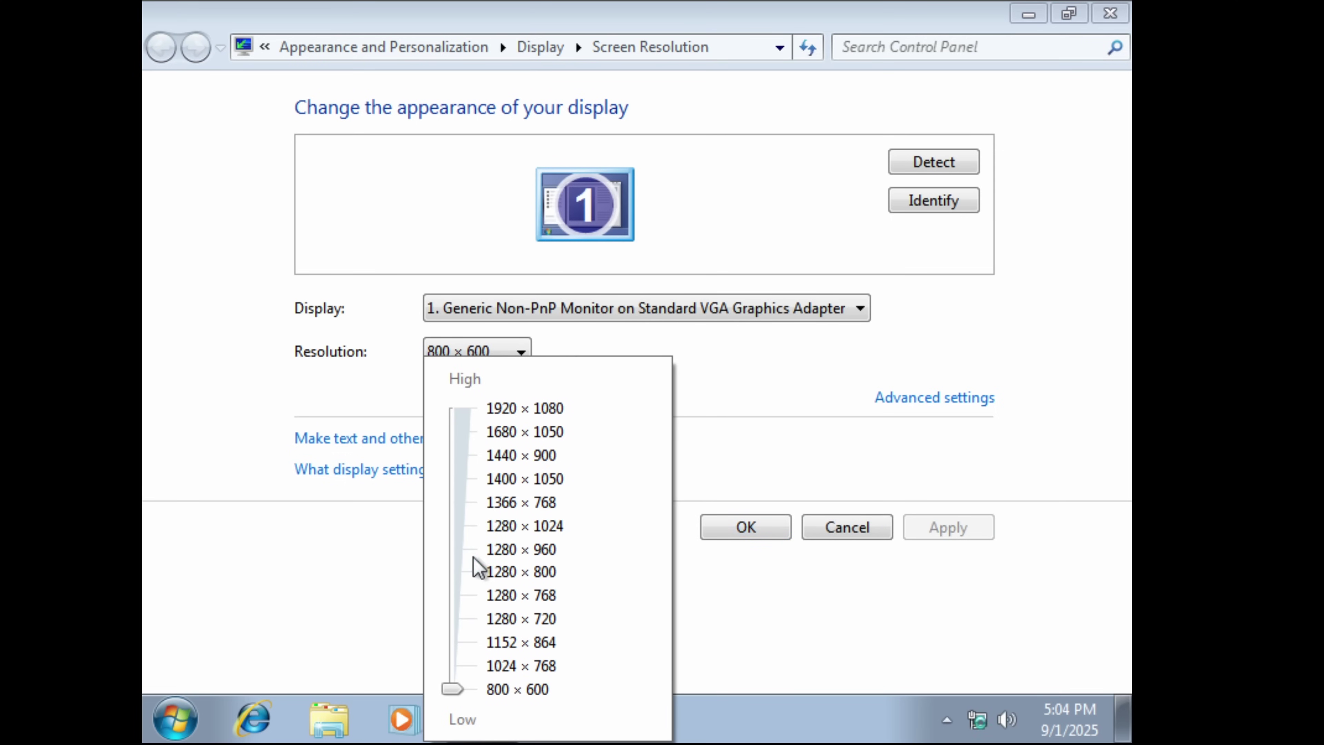
pyautogui.moveTo(478, 562); pyautogui.dragTo(449, 405)
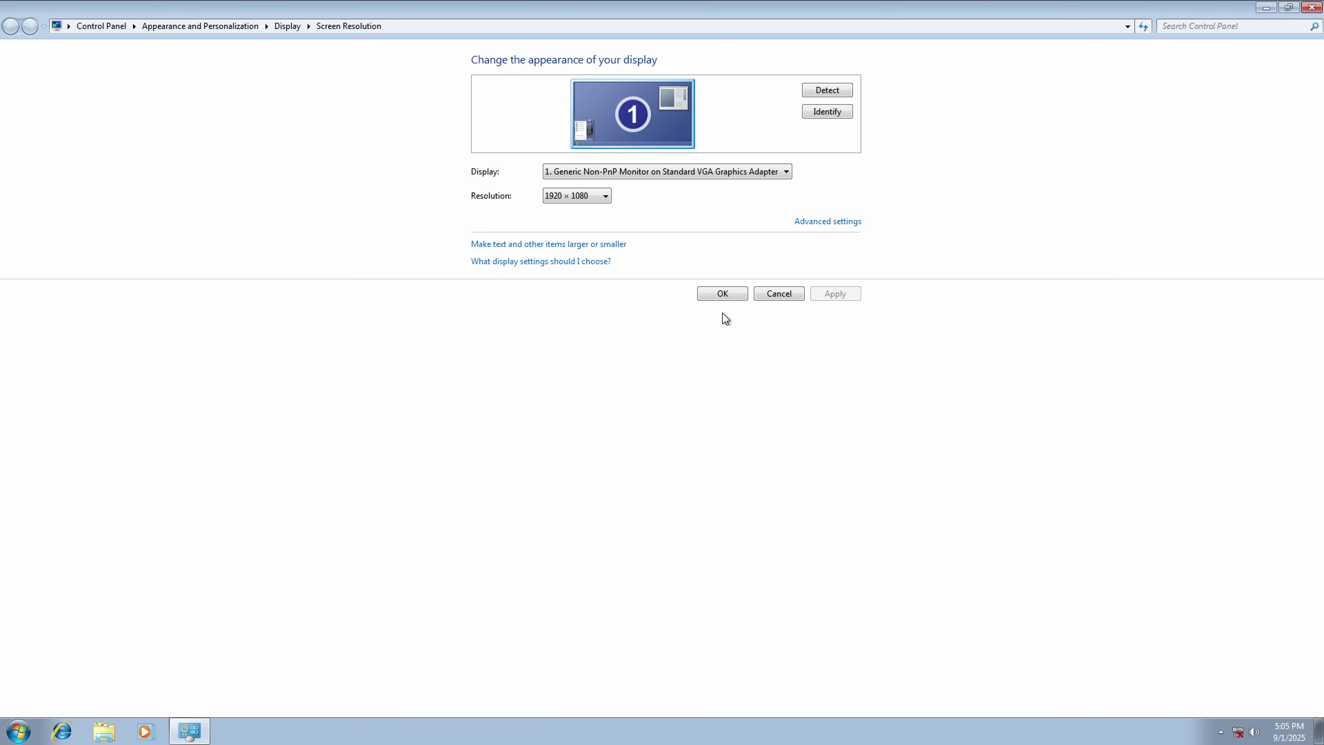
pyautogui.click(721, 295)
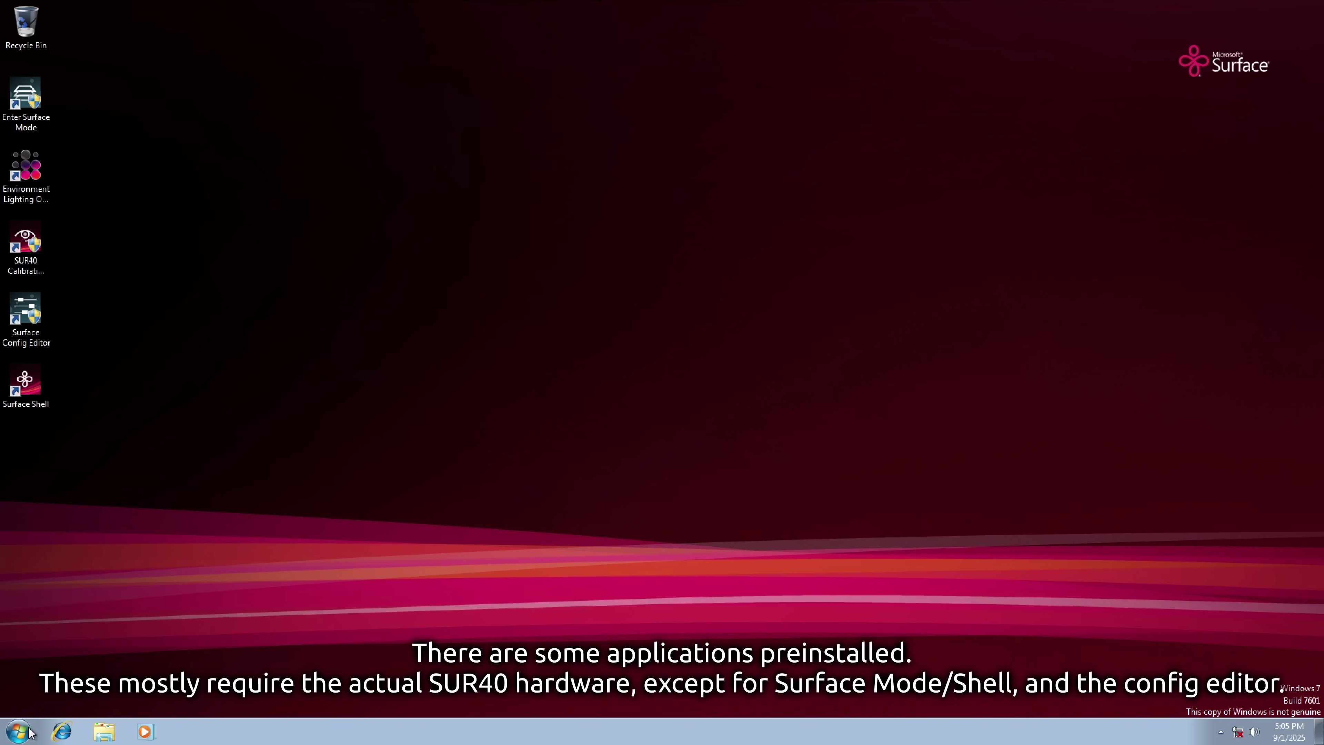
# Open Computer, then open its System properties window, moving and enlarging it.
pyautogui.click(19, 731)
pyautogui.click(230, 554)
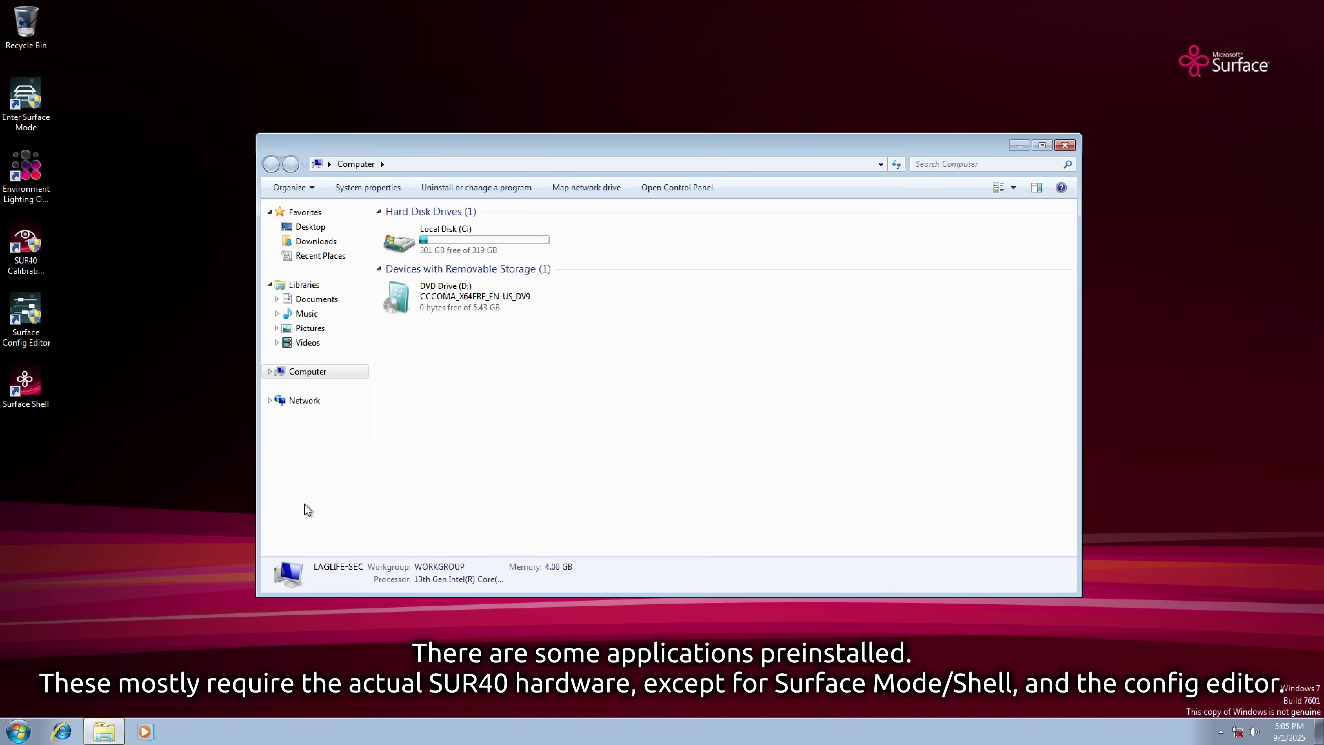
pyautogui.rightClick(301, 374)
pyautogui.click(340, 529)
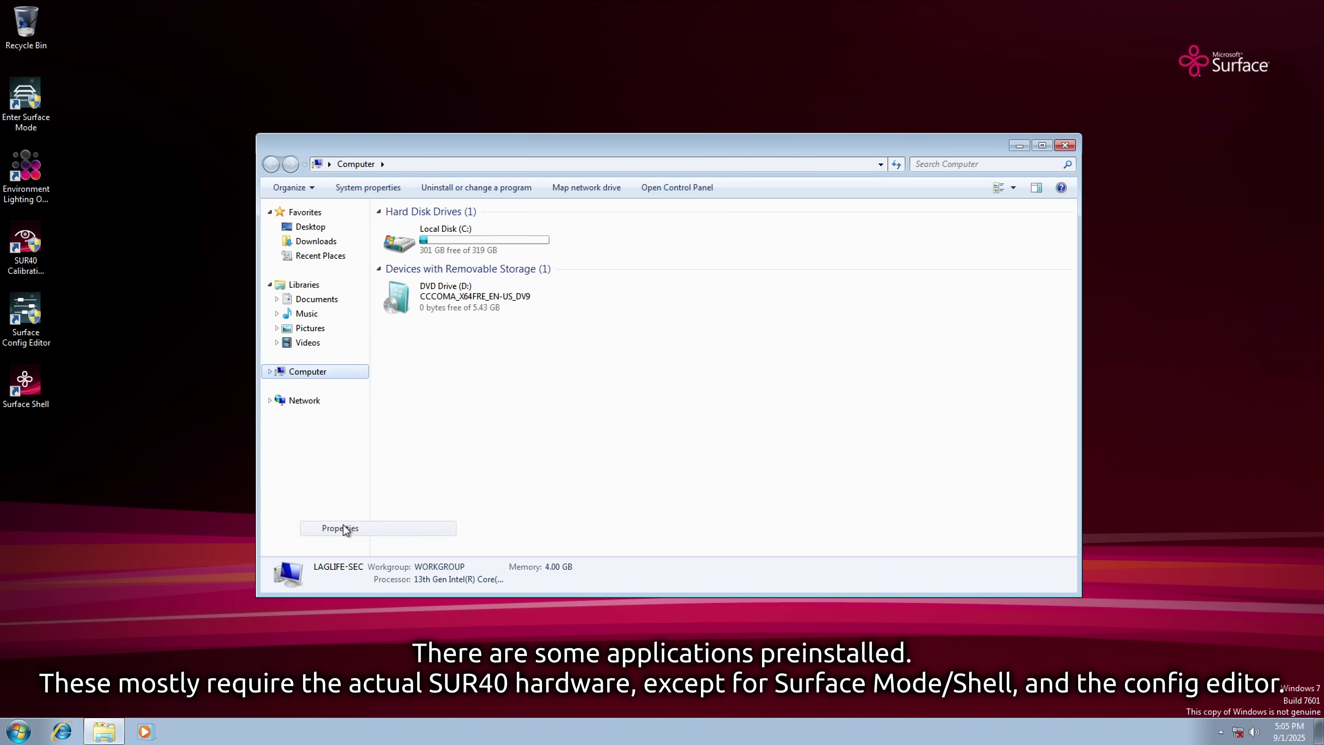
pyautogui.moveTo(330, 8); pyautogui.dragTo(482, 65)
pyautogui.moveTo(754, 442); pyautogui.dragTo(1079, 601)
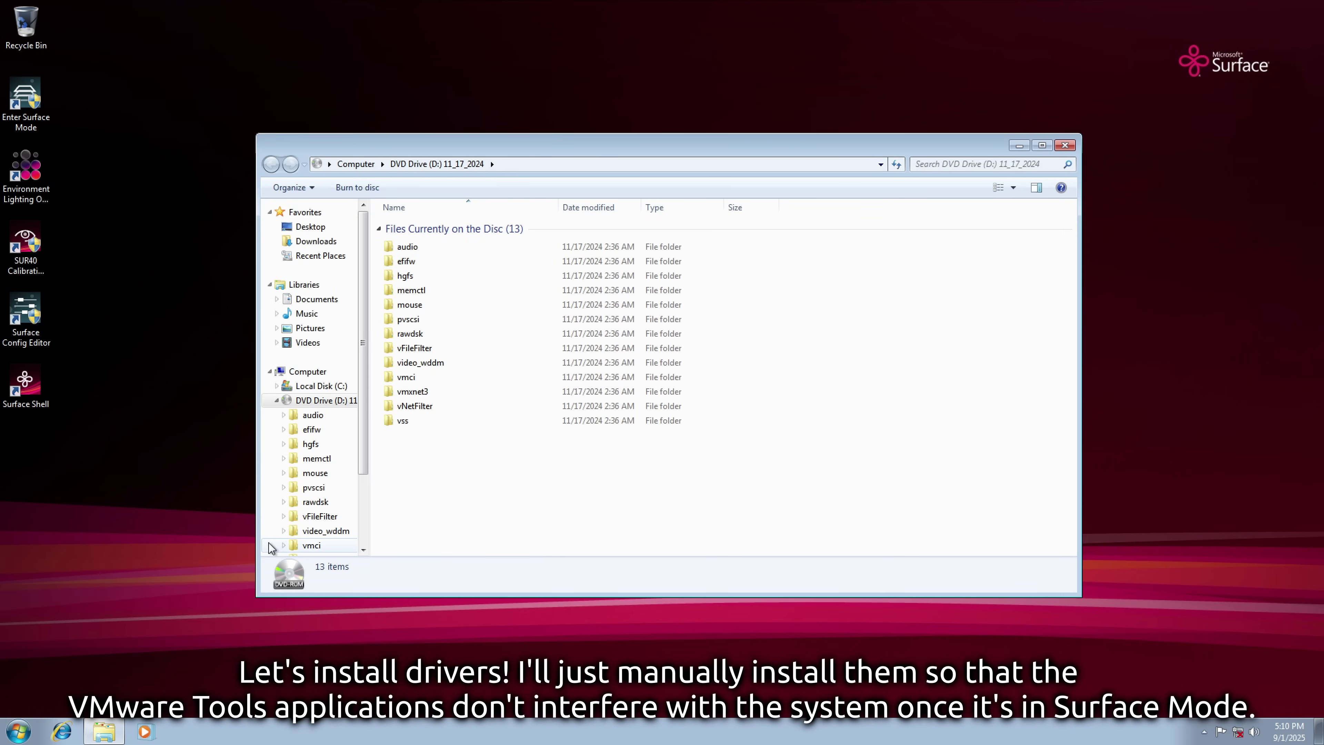
# Open Computer Management beside Explorer and show the Device Manager tree.
pyautogui.click(8, 740)
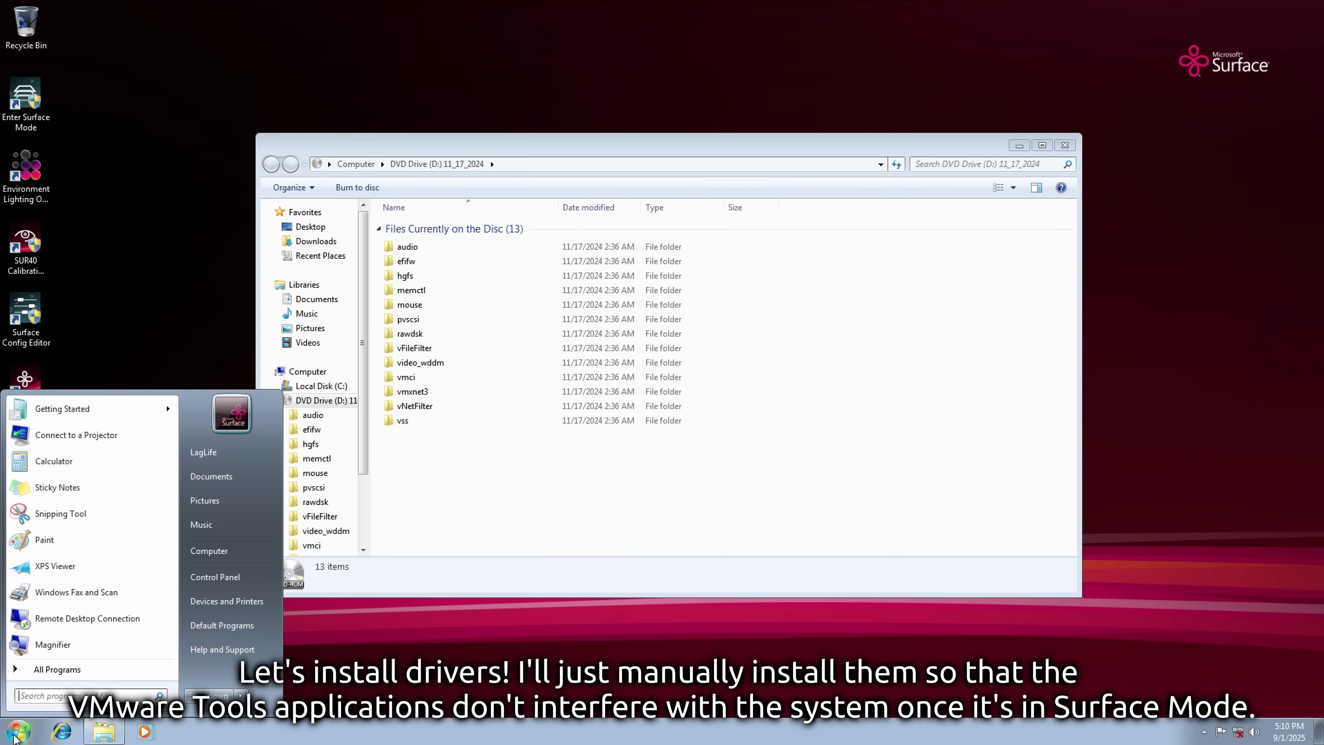
pyautogui.rightClick(227, 550)
pyautogui.click(250, 569)
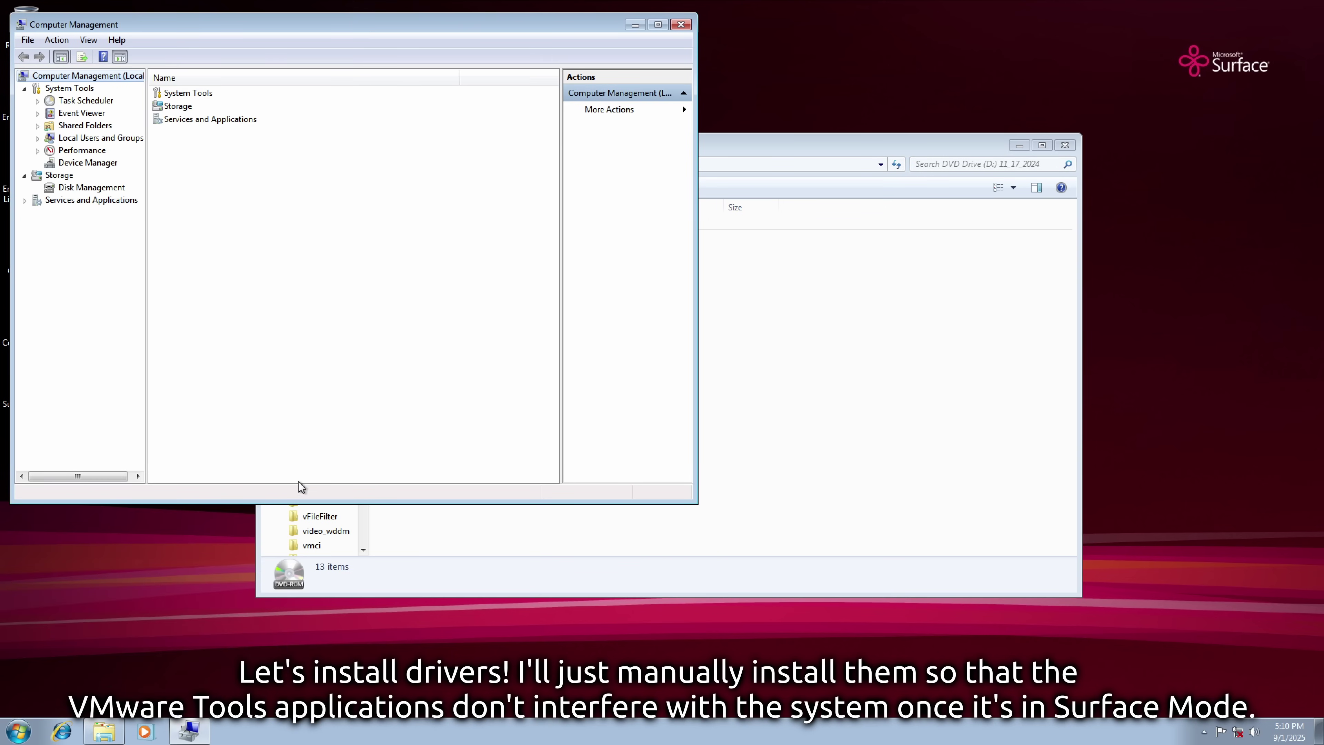
pyautogui.moveTo(257, 66); pyautogui.dragTo(719, 168)
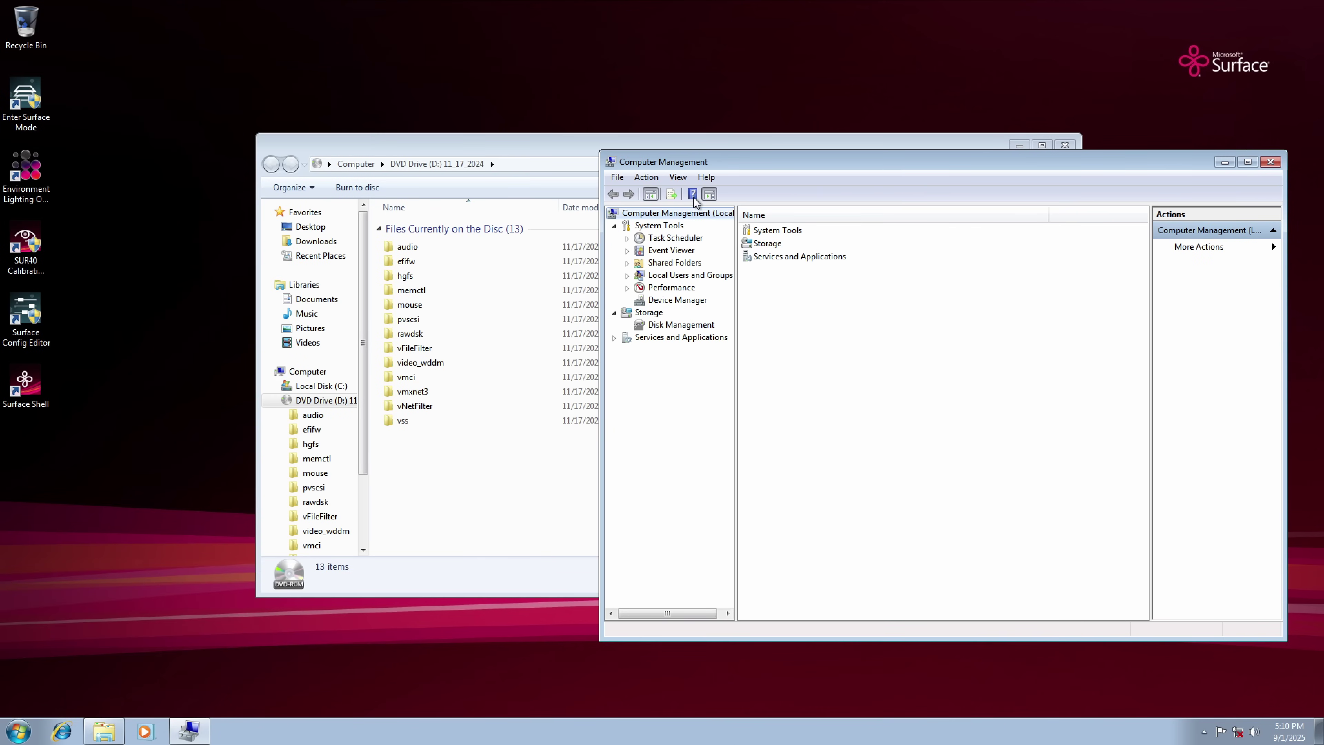
pyautogui.click(677, 300)
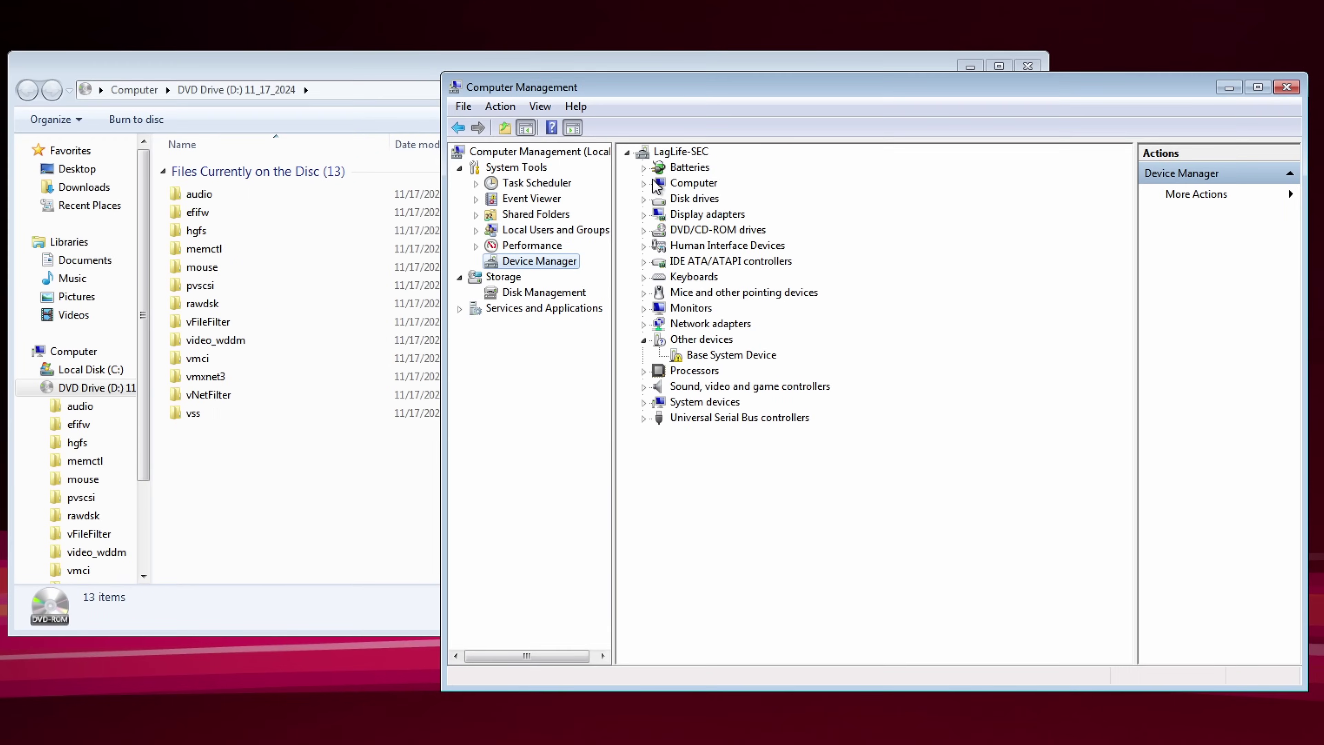
# Update the Base System Device driver, browsing to DVD Drive (D:) as the driver location.
pyautogui.rightClick(825, 375)
pyautogui.click(735, 372)
pyautogui.click(673, 423)
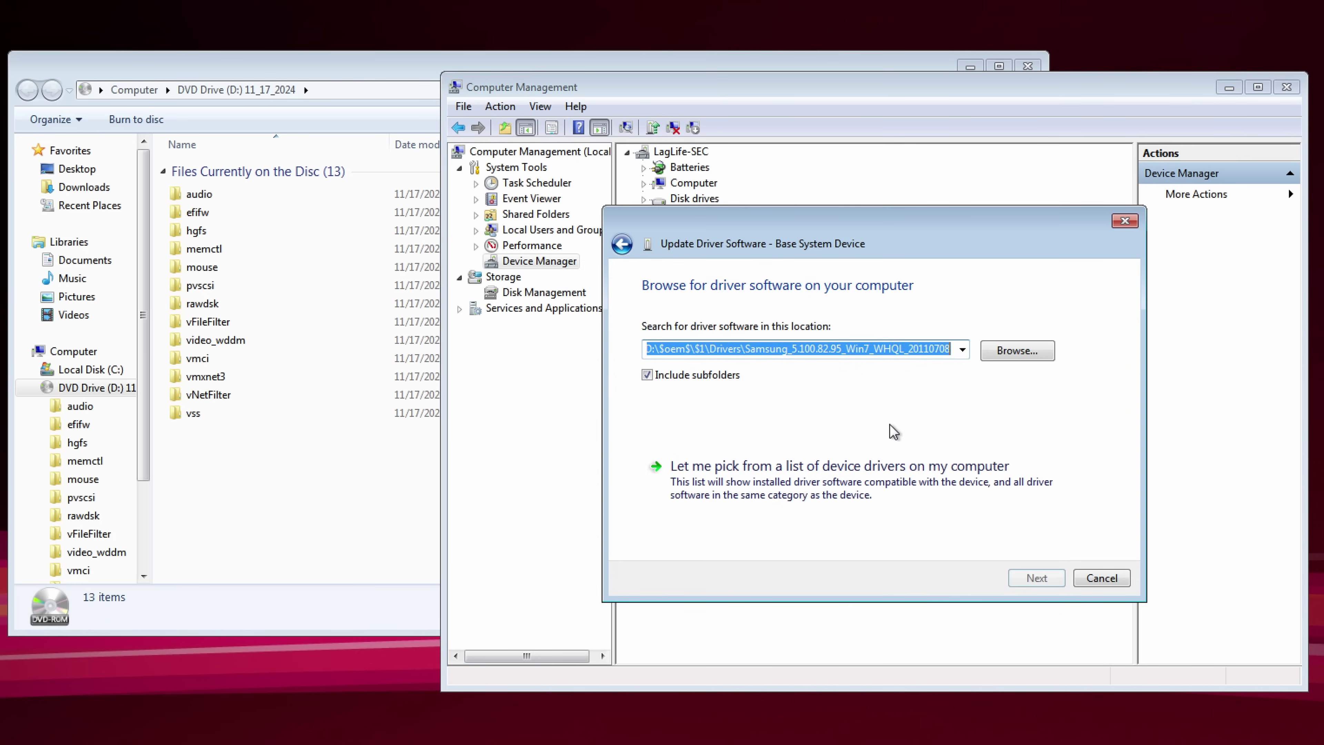
pyautogui.click(998, 353)
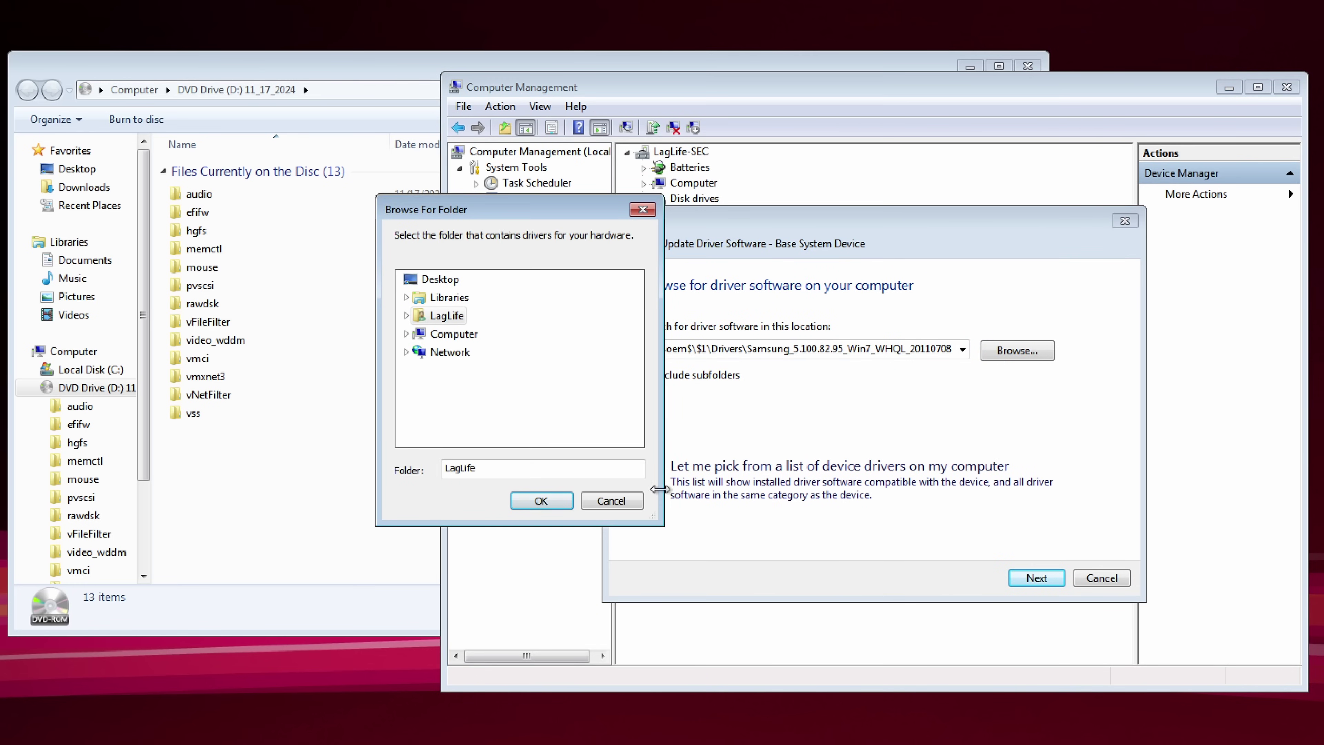
pyautogui.click(610, 501)
pyautogui.click(790, 348)
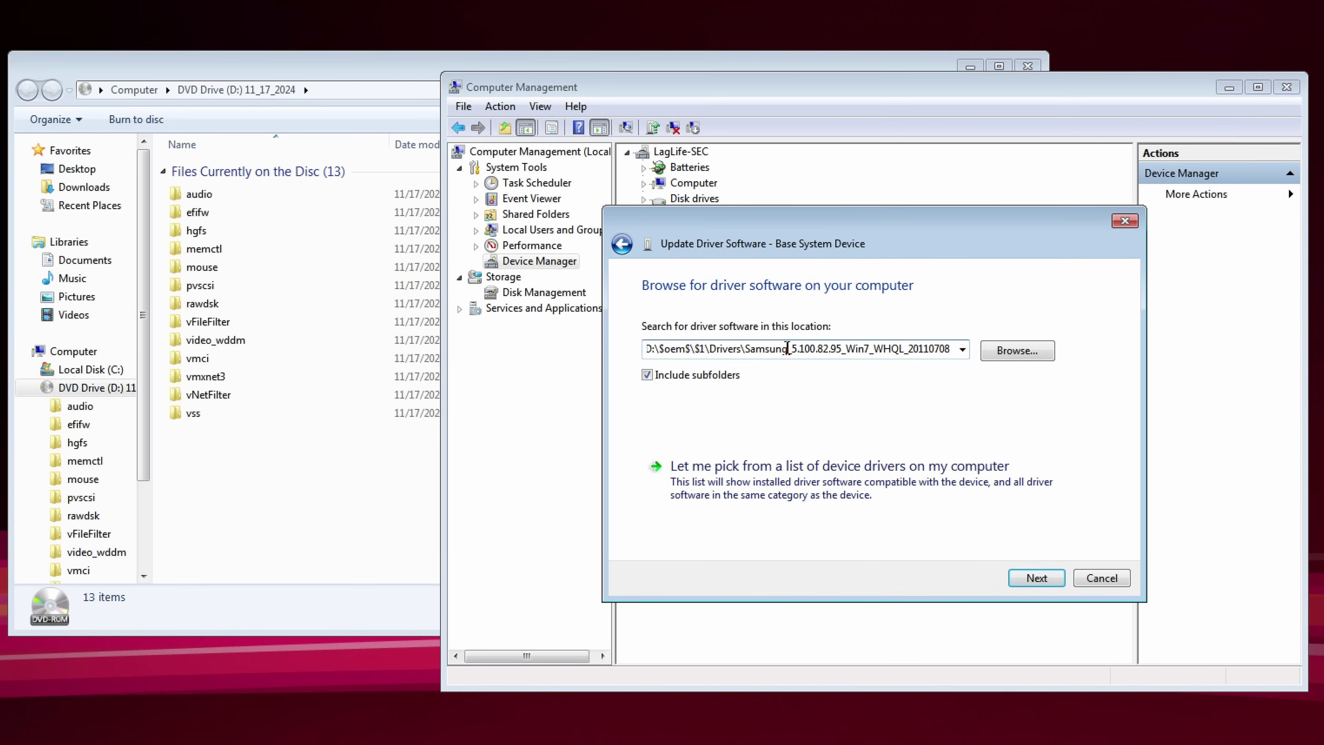
pyautogui.click(962, 354)
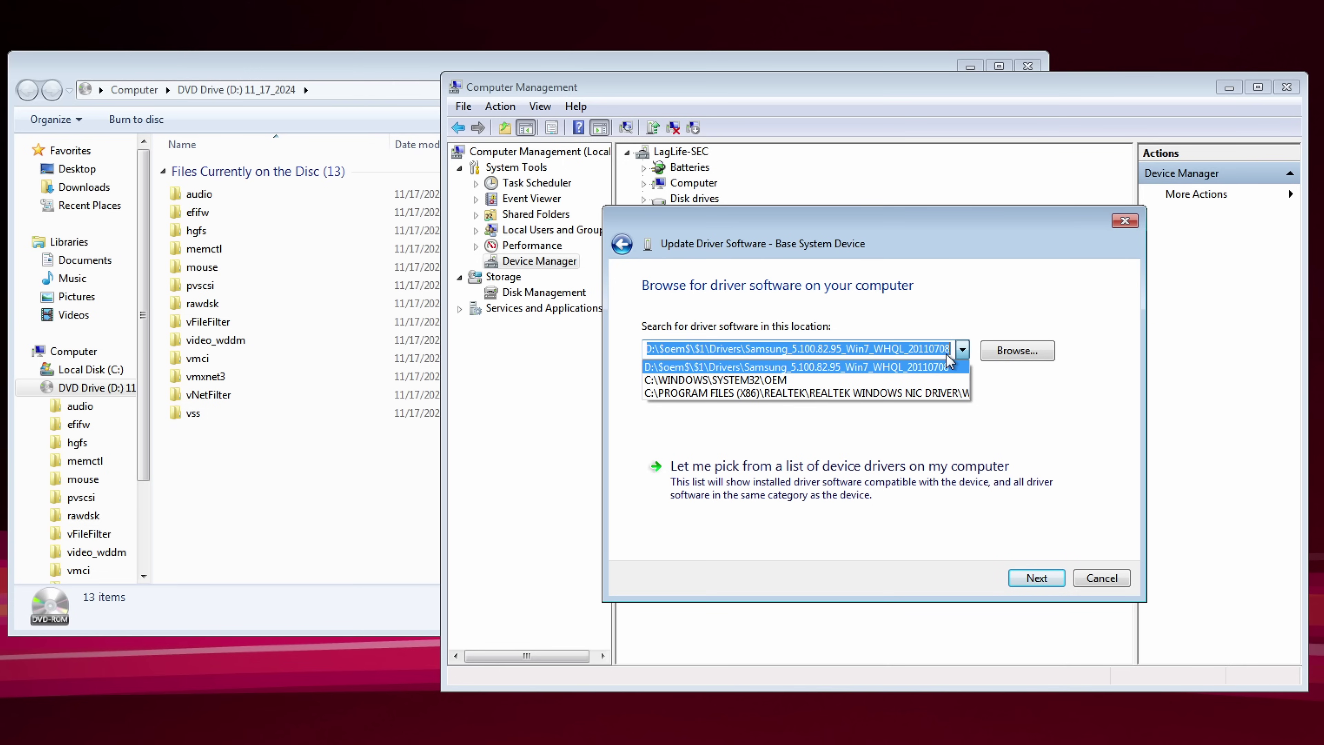
pyautogui.click(1006, 351)
pyautogui.click(1006, 351)
pyautogui.click(406, 335)
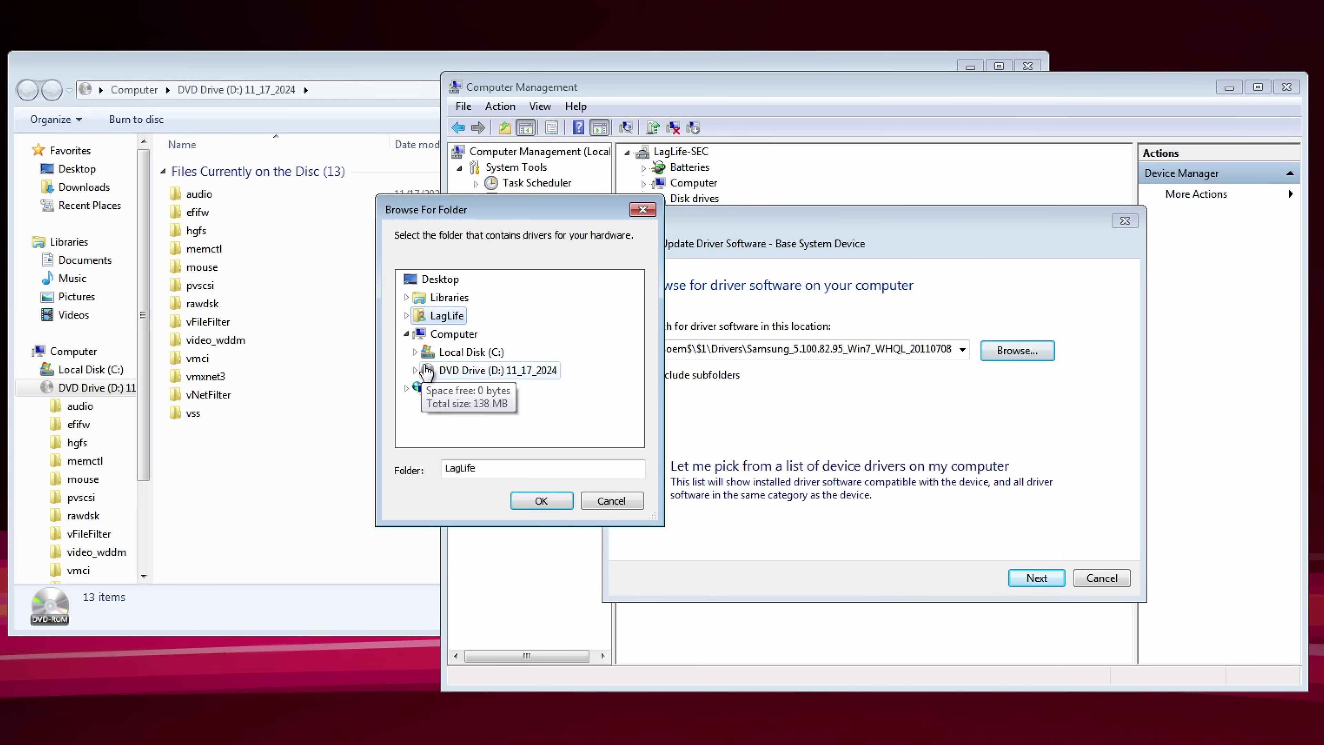
pyautogui.click(415, 370)
pyautogui.click(488, 282)
pyautogui.click(541, 500)
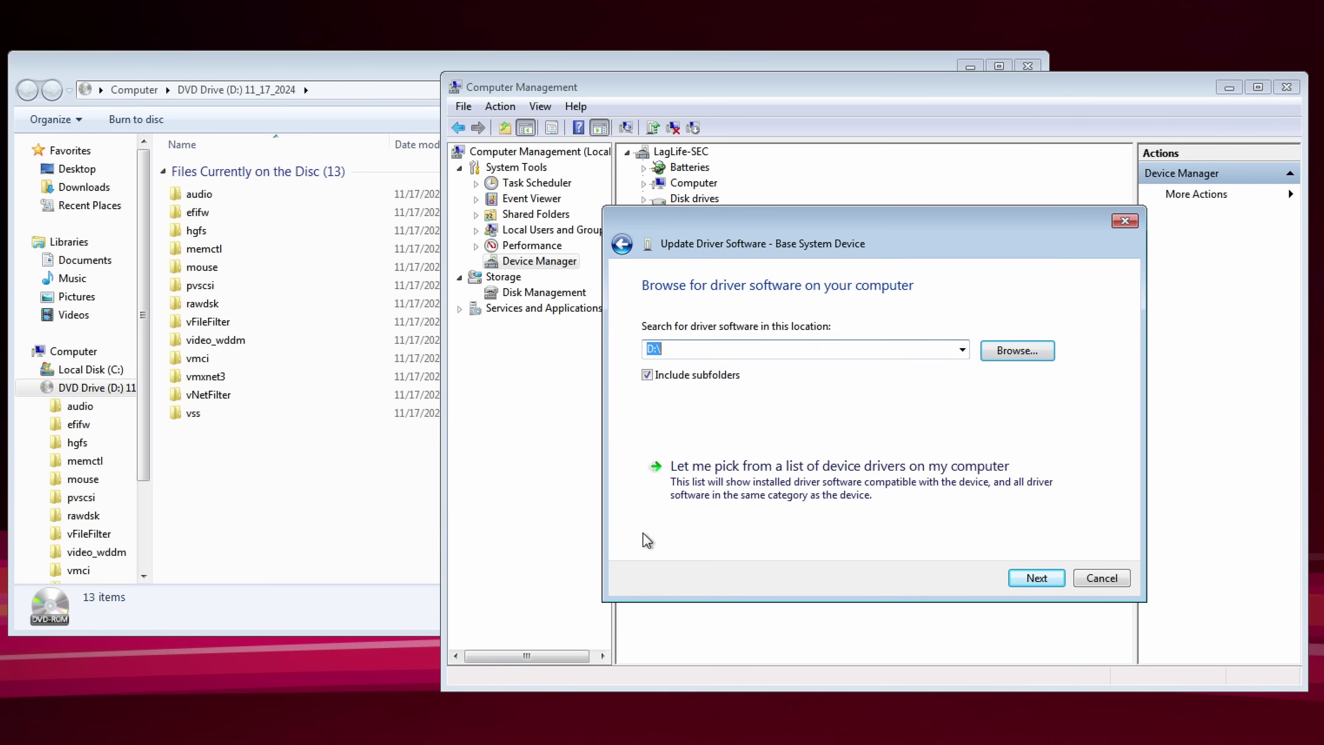
# Install the unsigned driver from D:\ anyway despite the signature warning.
pyautogui.click(1035, 577)
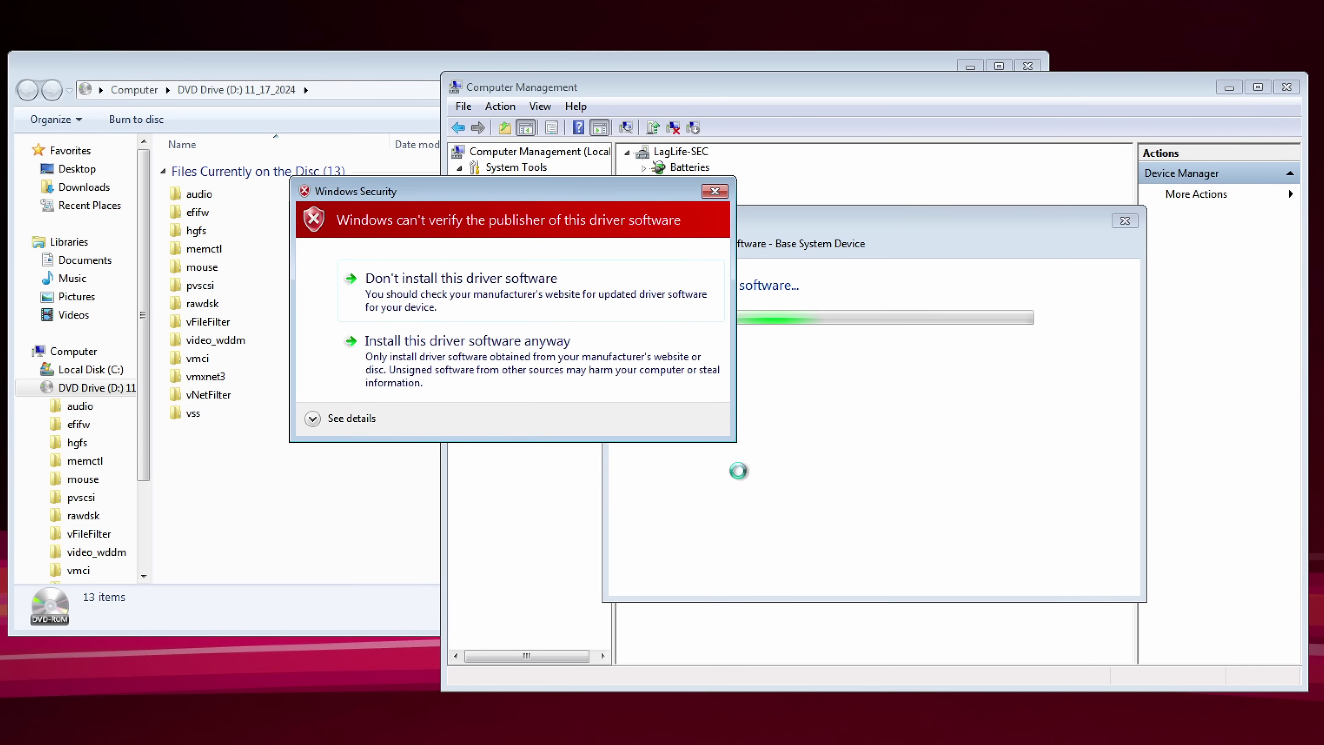
pyautogui.click(312, 418)
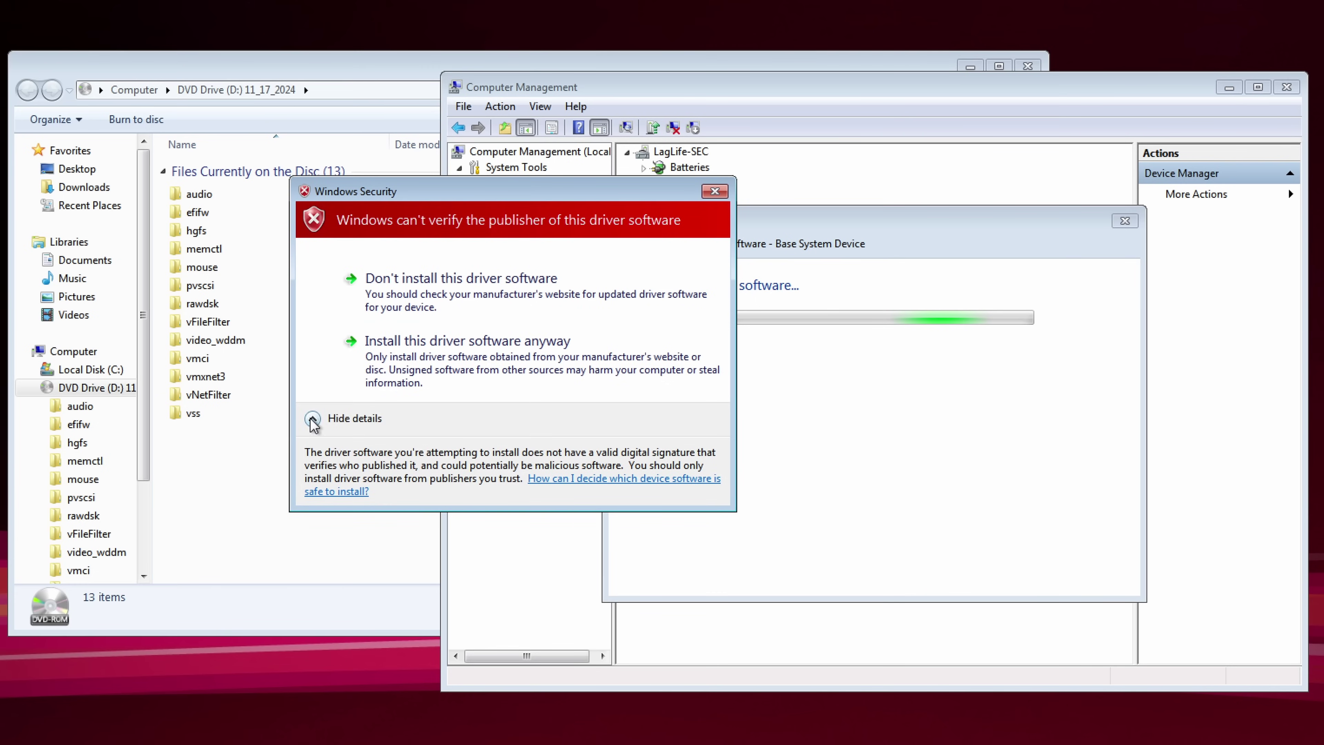
pyautogui.click(313, 418)
pyautogui.click(383, 385)
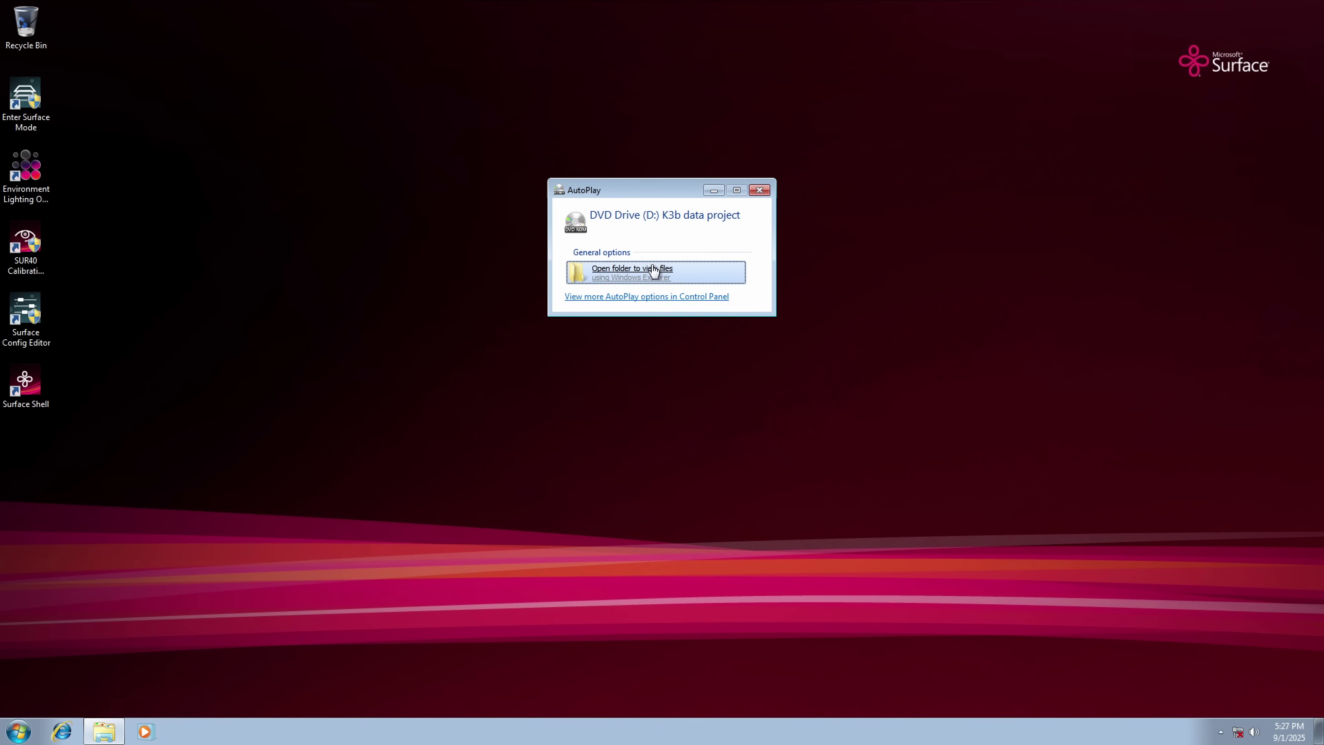
# Install security updates KB4474419 and KB4490628 from the disc and restart Windows.
pyautogui.click(654, 271)
pyautogui.click(610, 275)
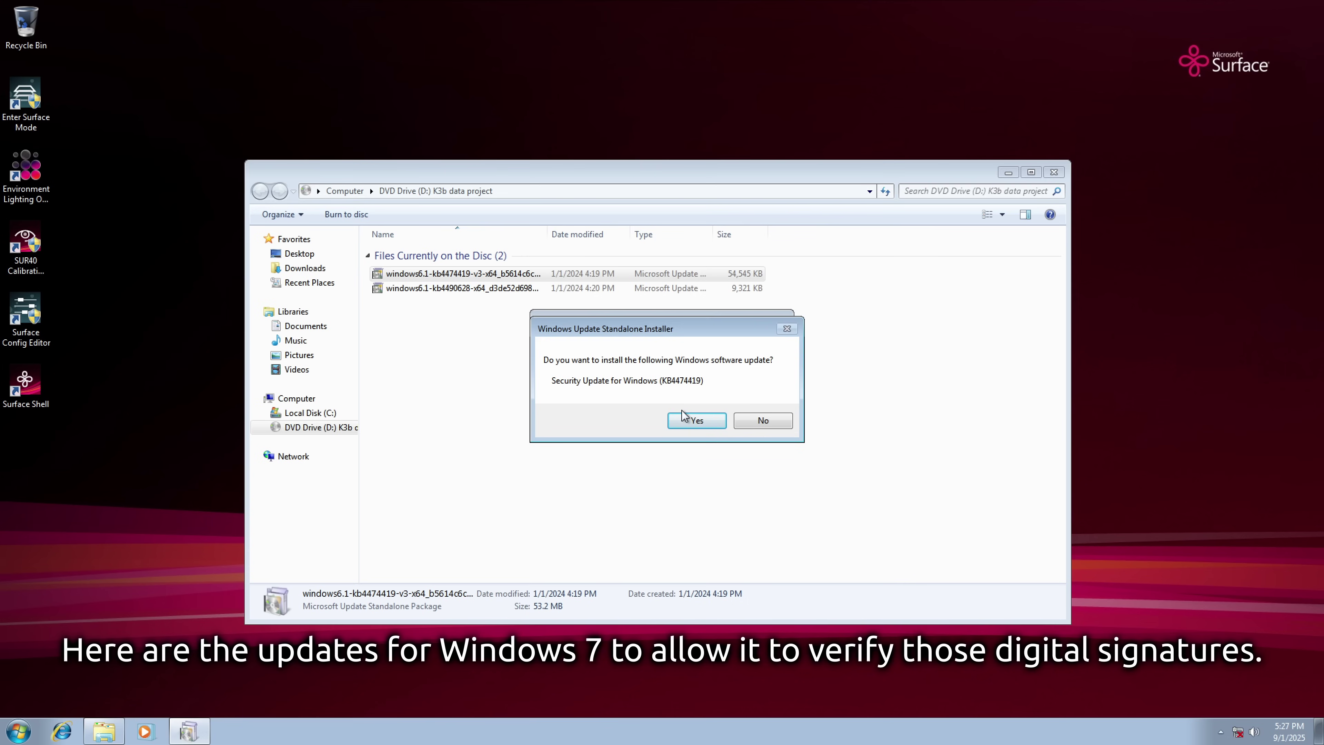
pyautogui.click(683, 416)
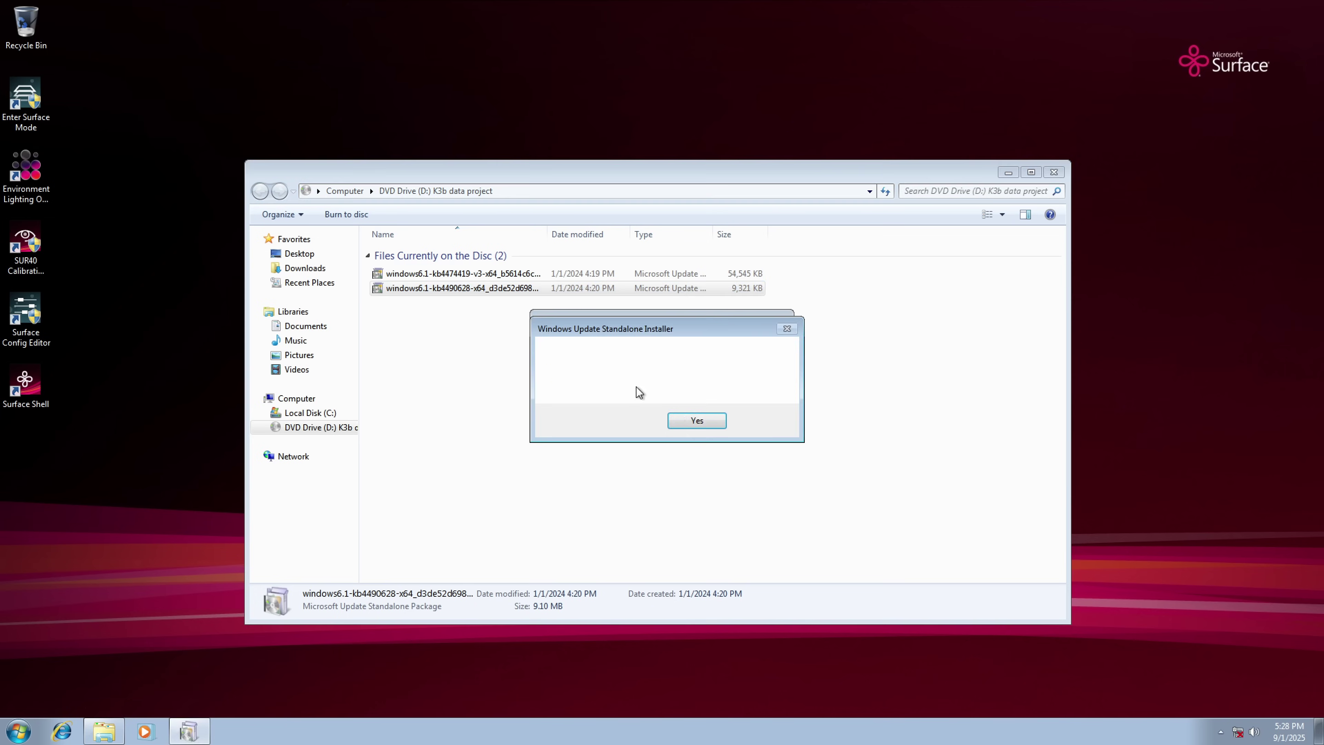
pyautogui.click(677, 426)
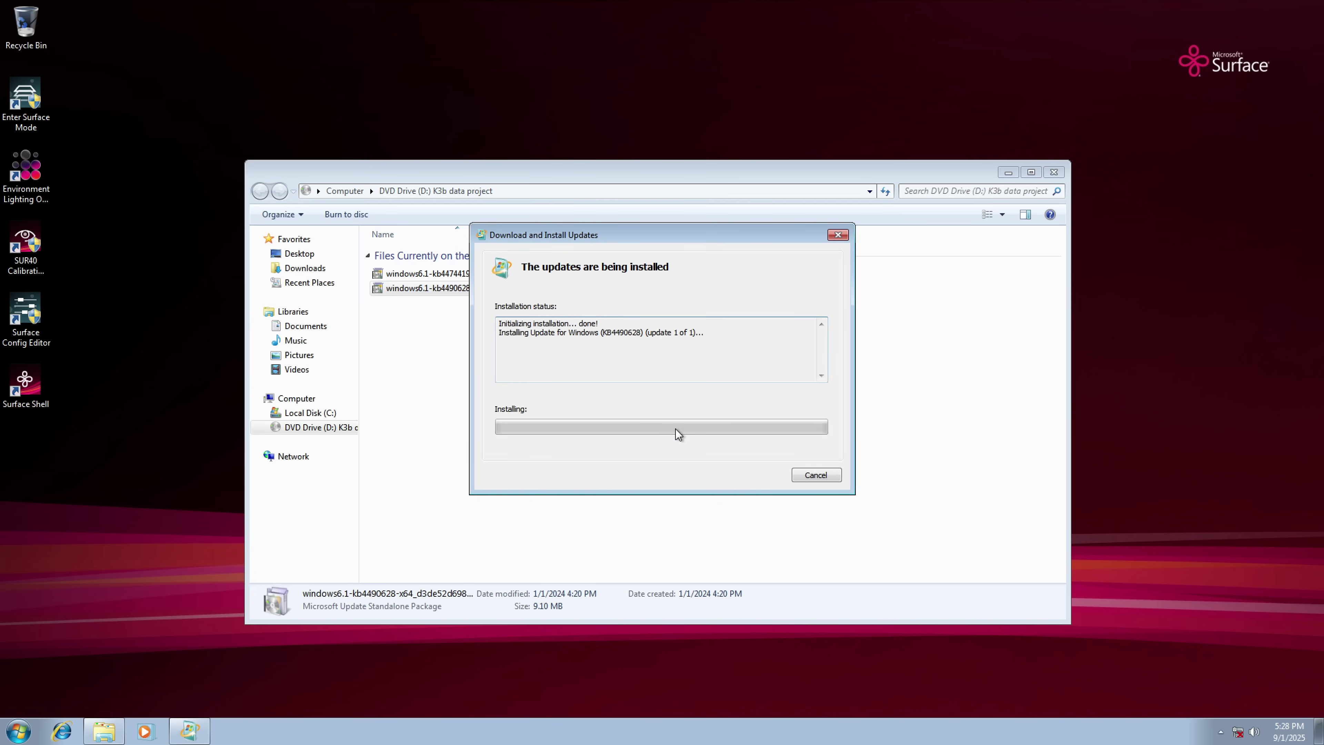
pyautogui.click(746, 479)
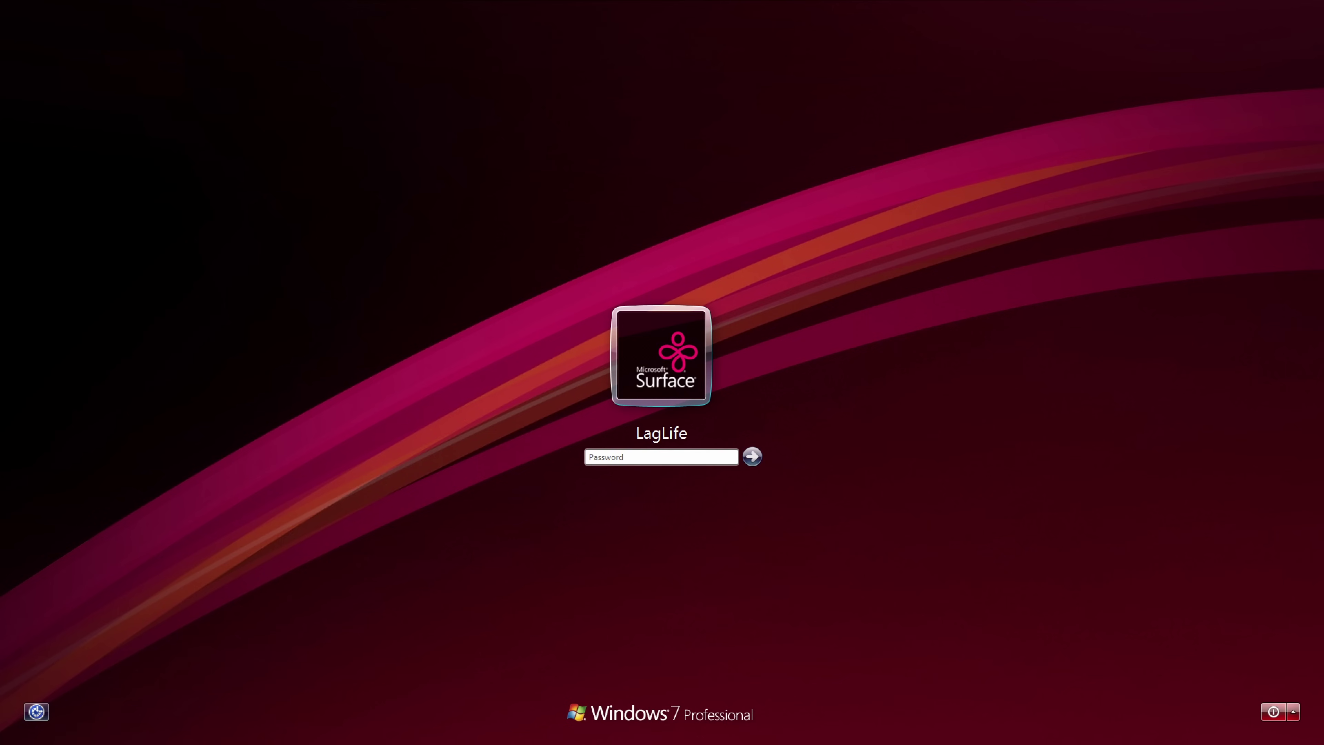
# Sign in with the account password and open Device Manager in Computer Management.
pyautogui.write('p')
pyautogui.press('Return')
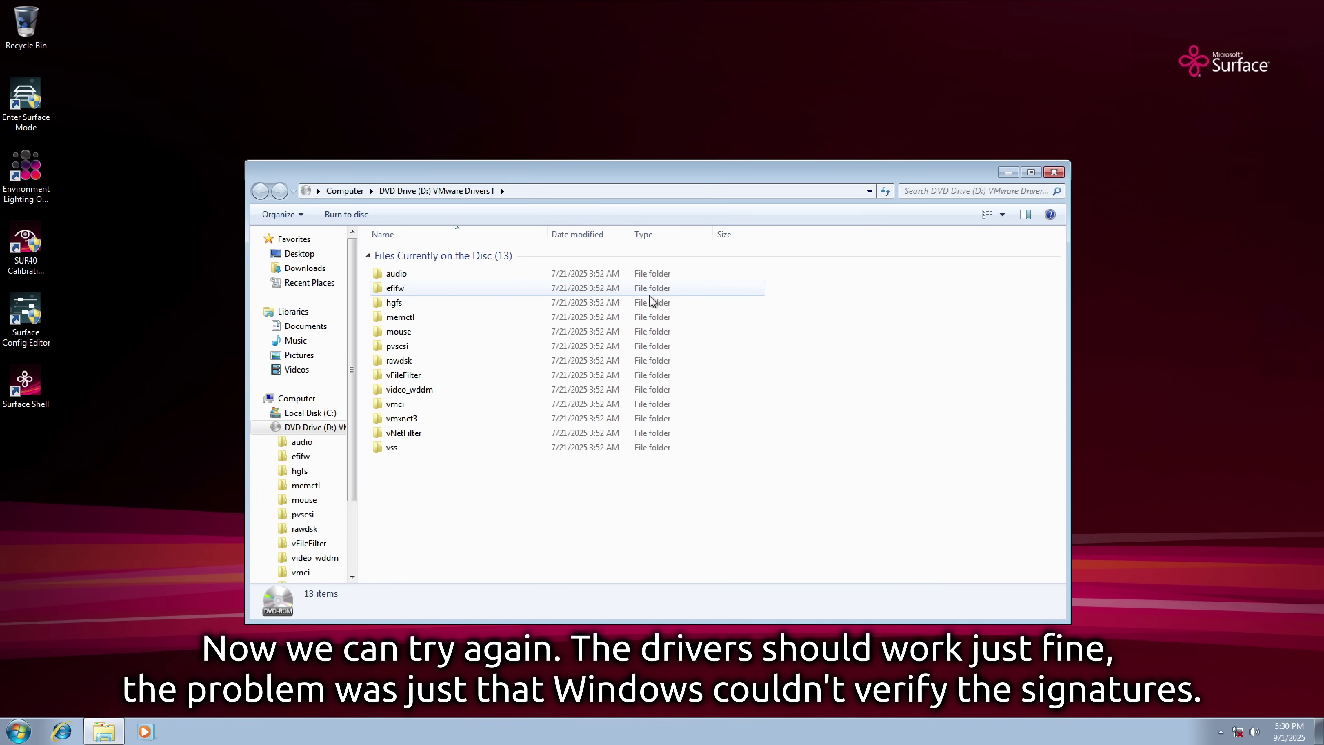
pyautogui.press('super')
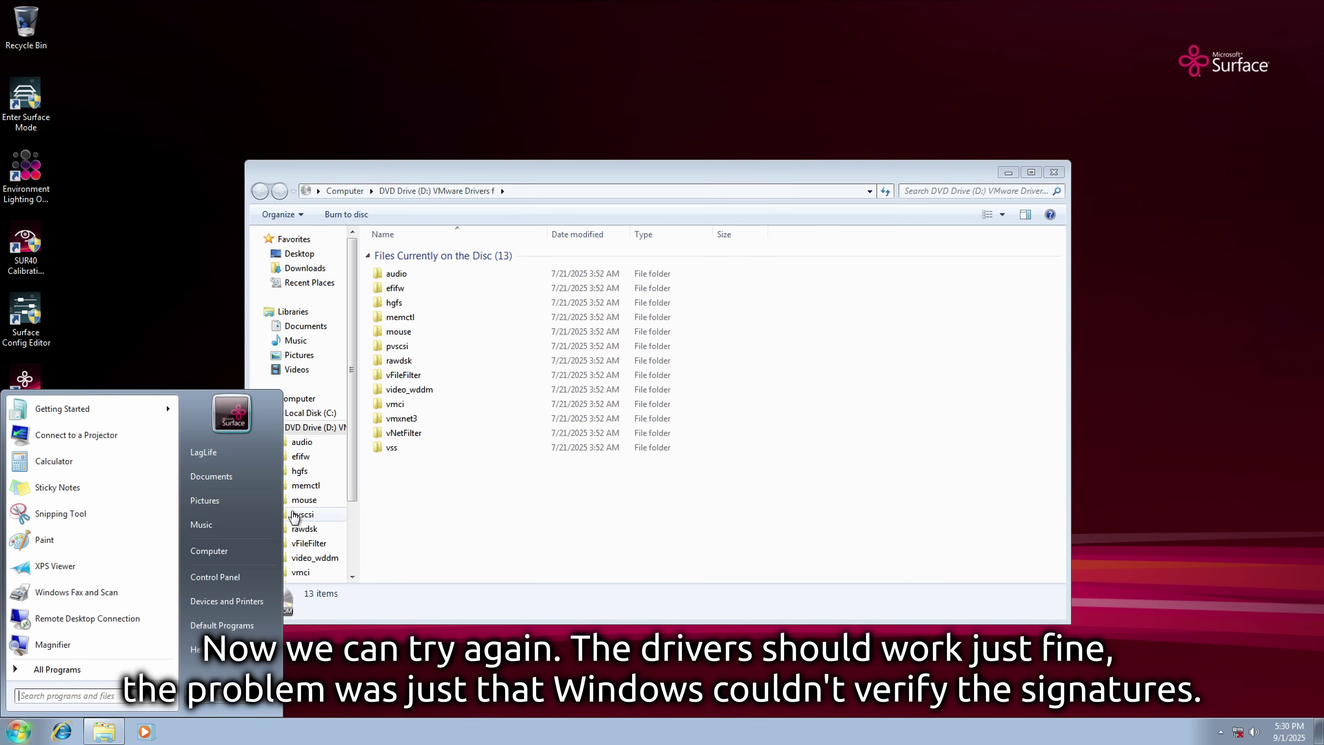
pyautogui.rightClick(209, 550)
pyautogui.click(277, 570)
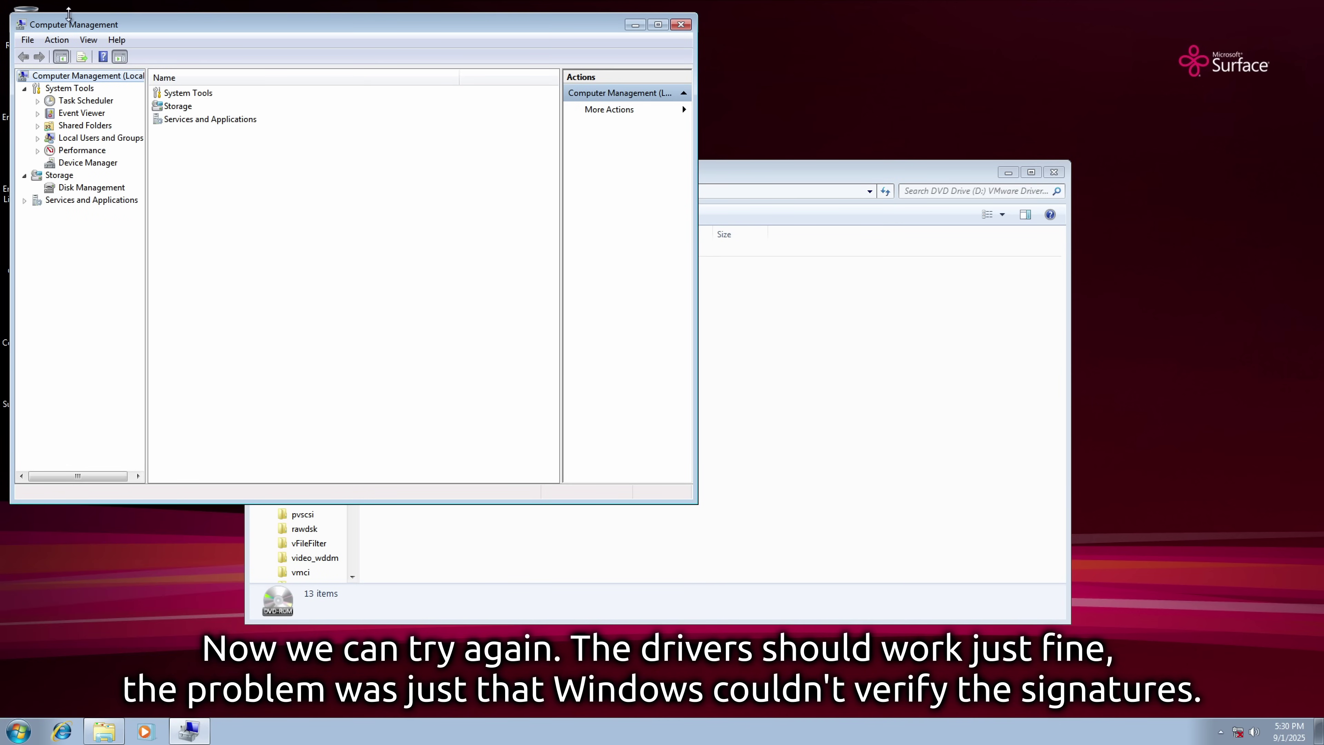
pyautogui.click(391, 229)
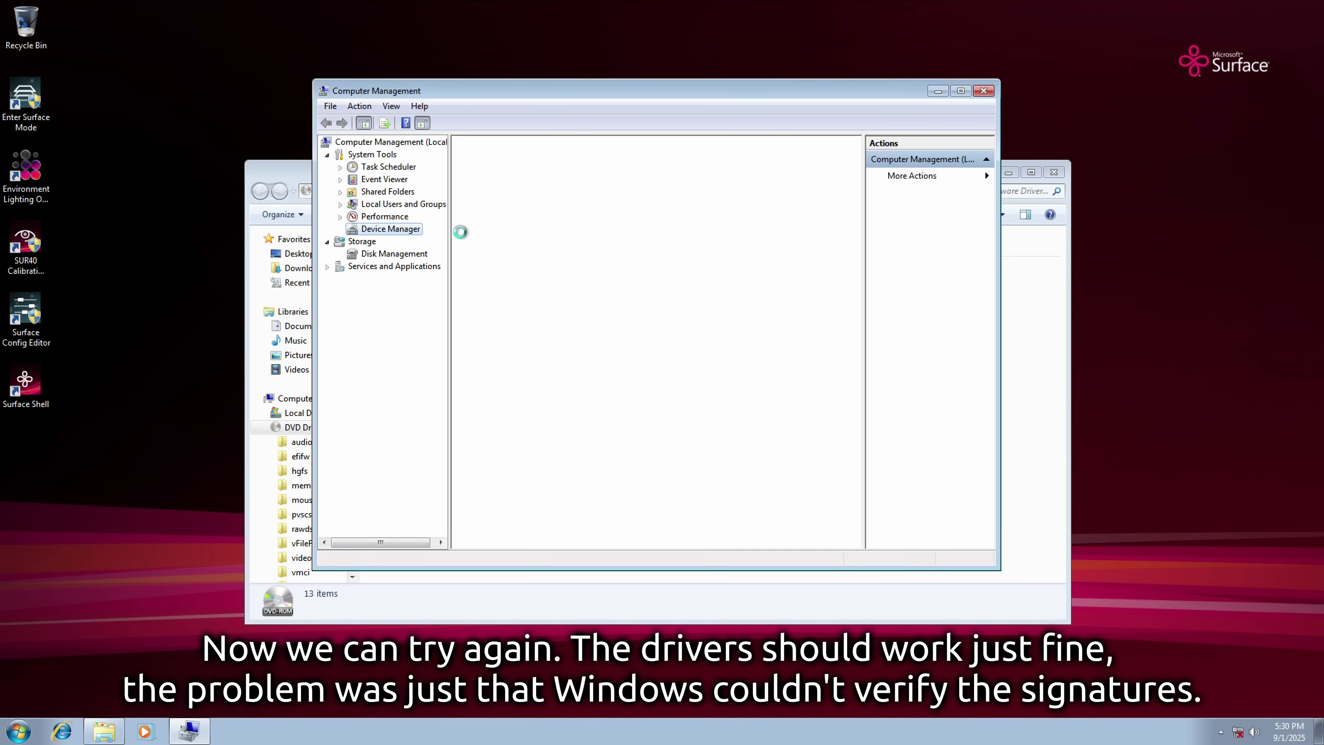
# Install the driver for the Unknown device from the disc.
pyautogui.rightClick(524, 306)
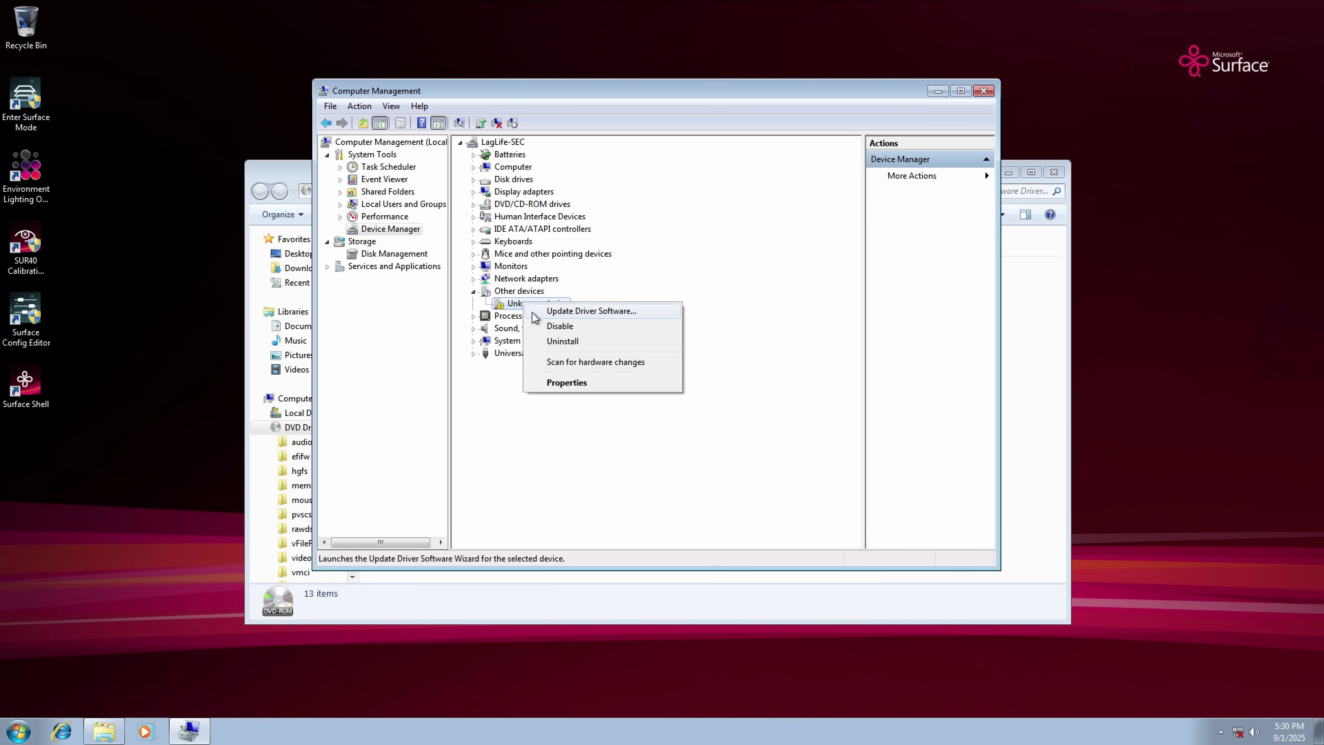
pyautogui.click(532, 312)
pyautogui.click(579, 365)
pyautogui.click(799, 483)
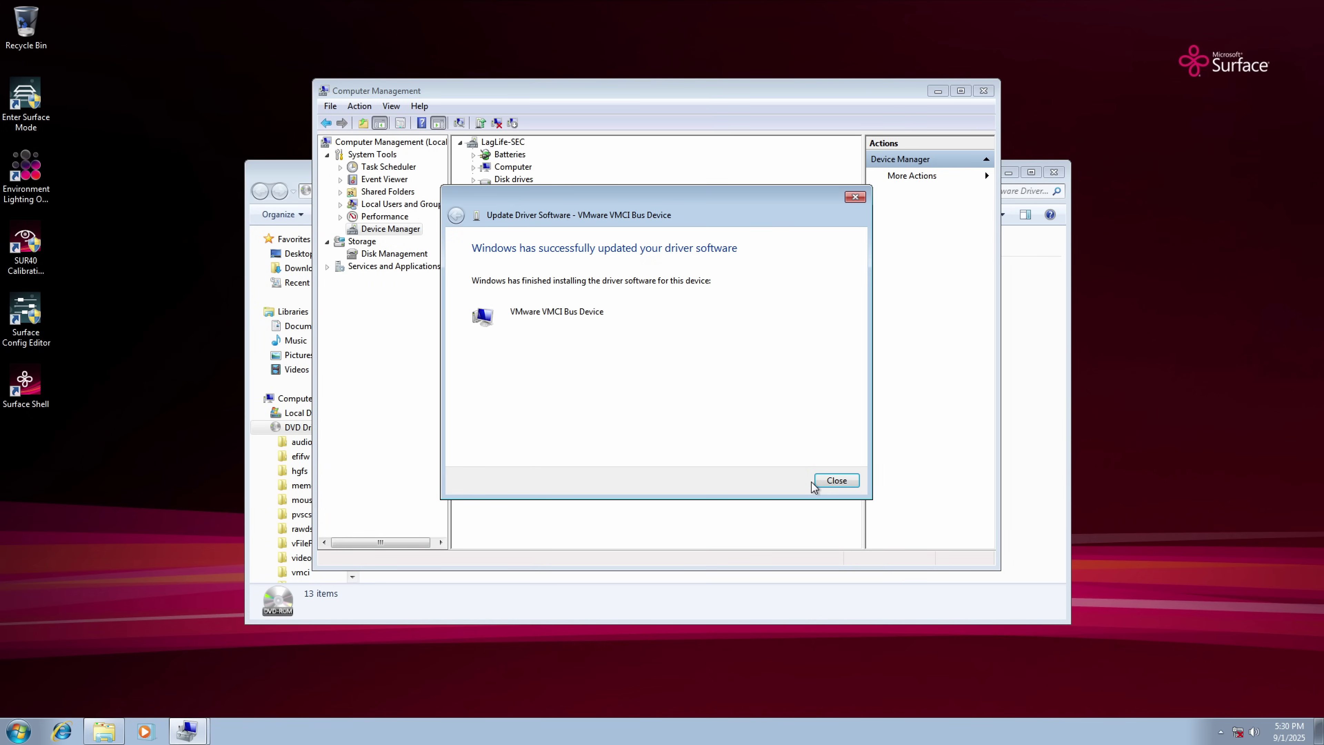
pyautogui.click(833, 480)
# Update the Standard VGA Graphics Adapter driver from the disc and restart Windows.
pyautogui.scroll(15, 493, 243)
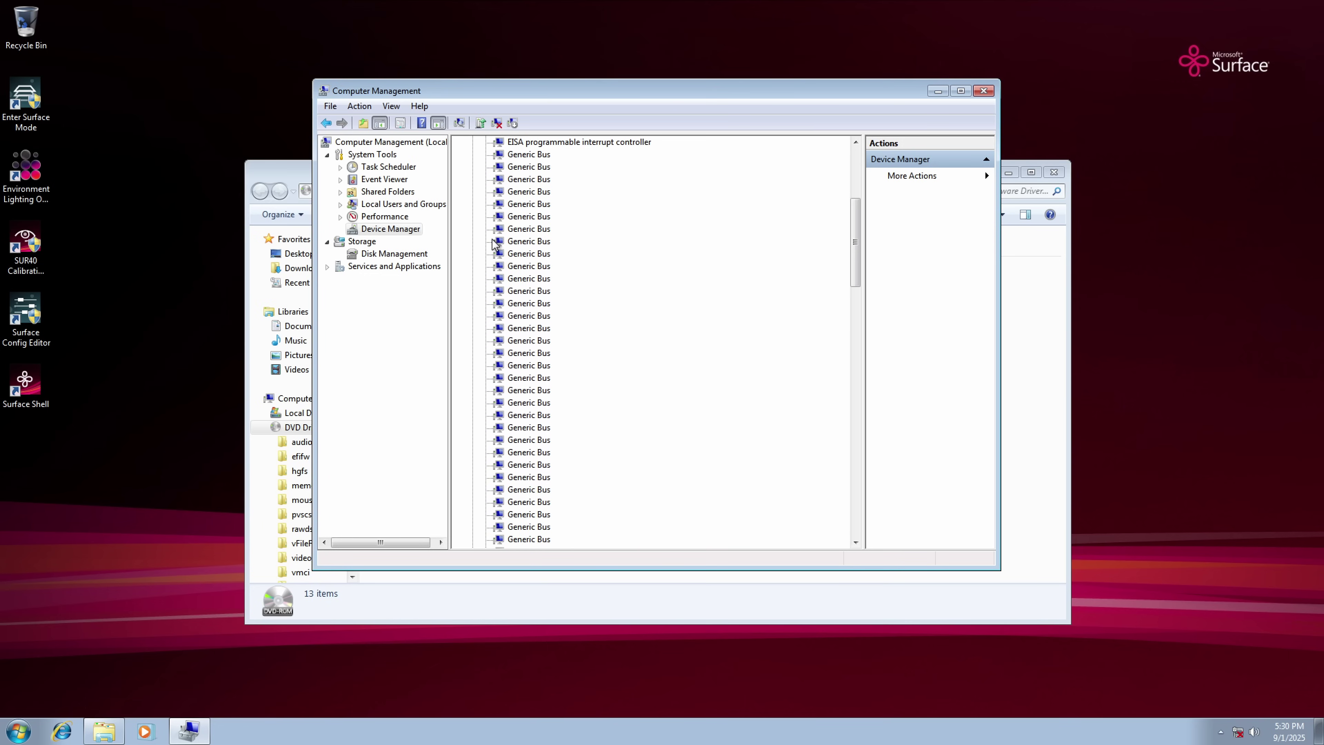
pyautogui.click(474, 192)
pyautogui.rightClick(506, 208)
pyautogui.click(532, 214)
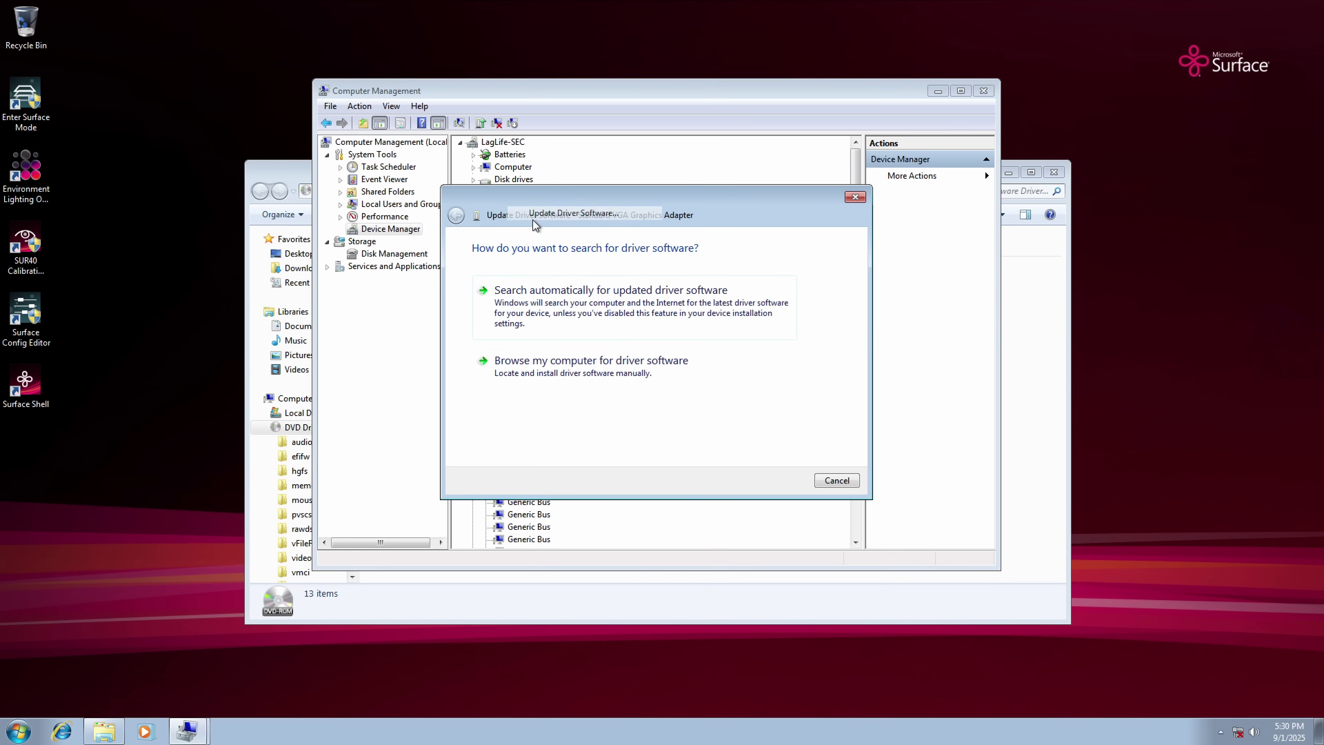
pyautogui.click(614, 393)
pyautogui.click(784, 481)
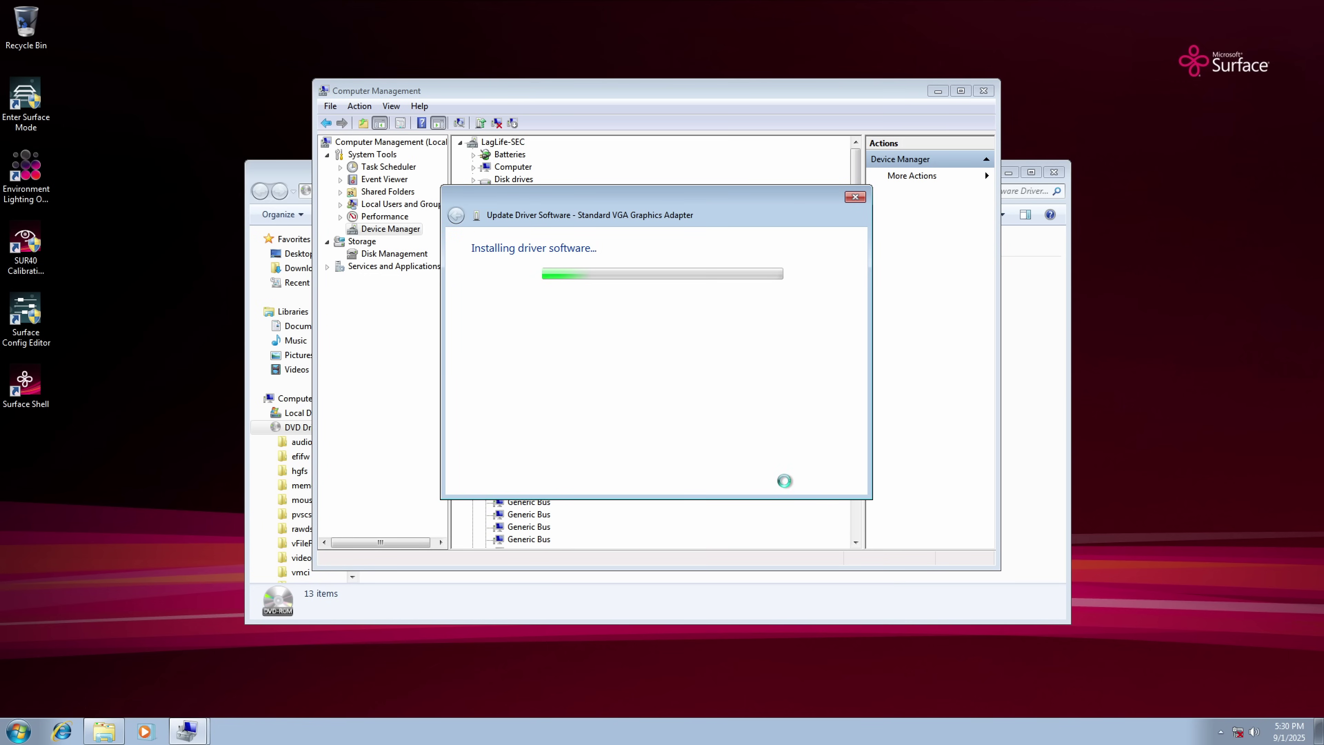
pyautogui.click(853, 481)
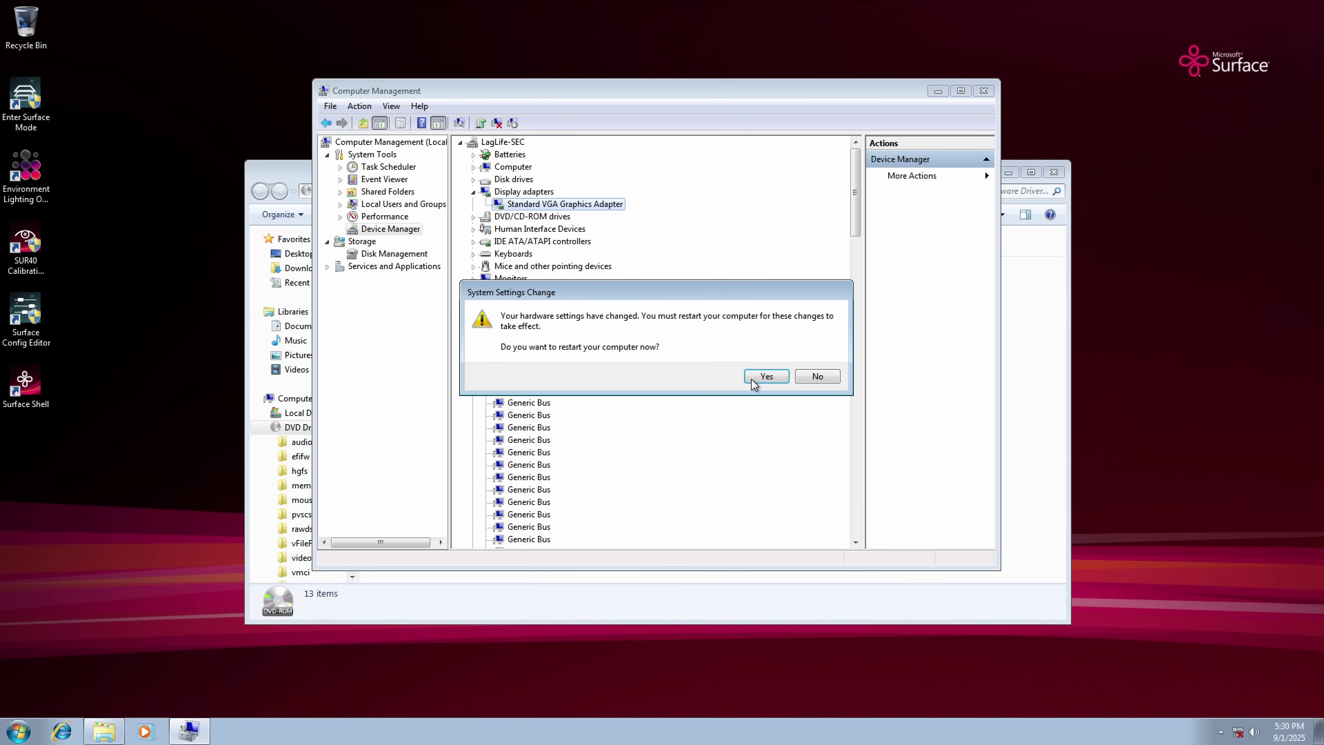
pyautogui.click(756, 380)
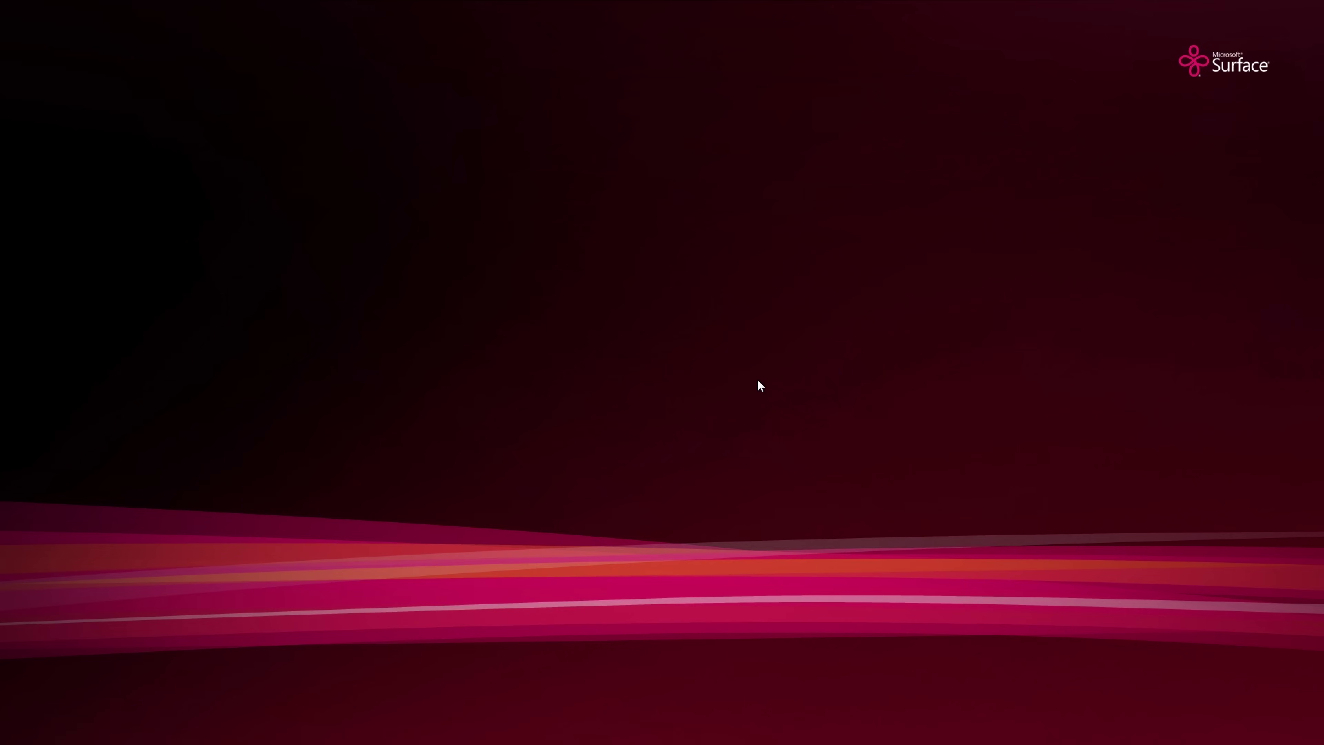